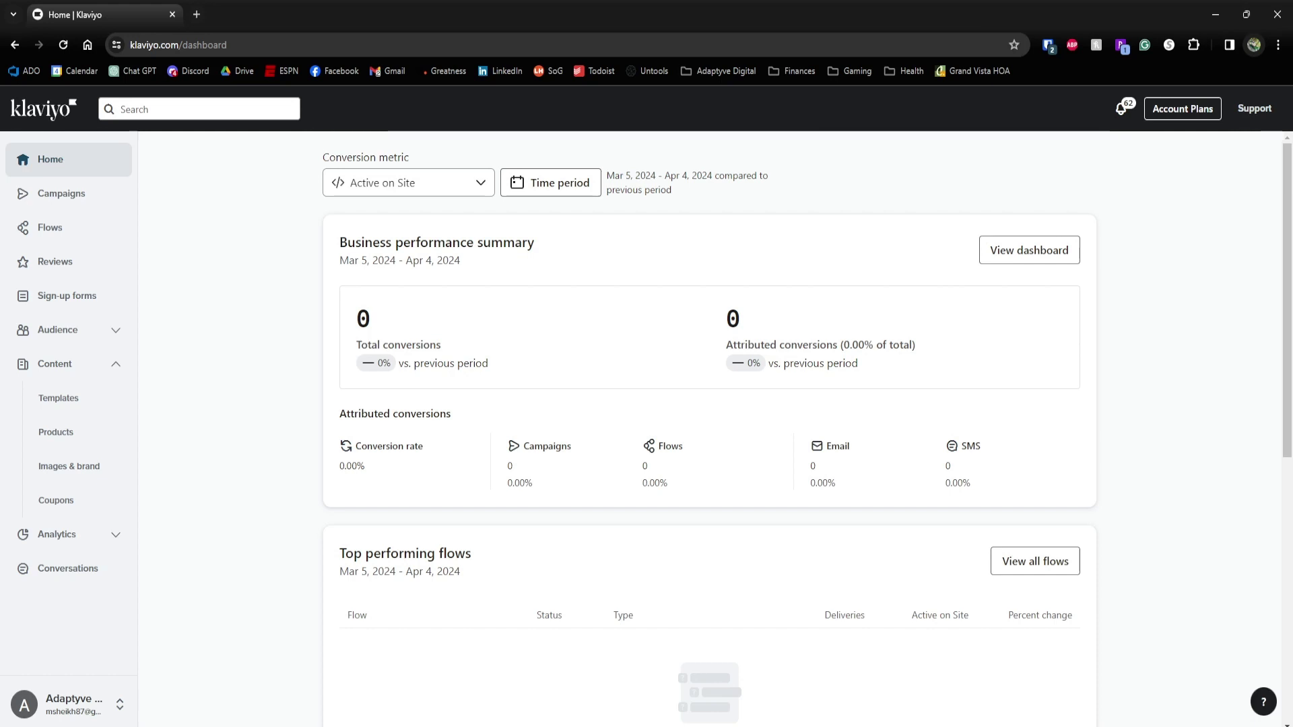
Open the Spring Sale Campaign draft from the campaigns list, keep its recipients and proceed to its content stage.
click(62, 196)
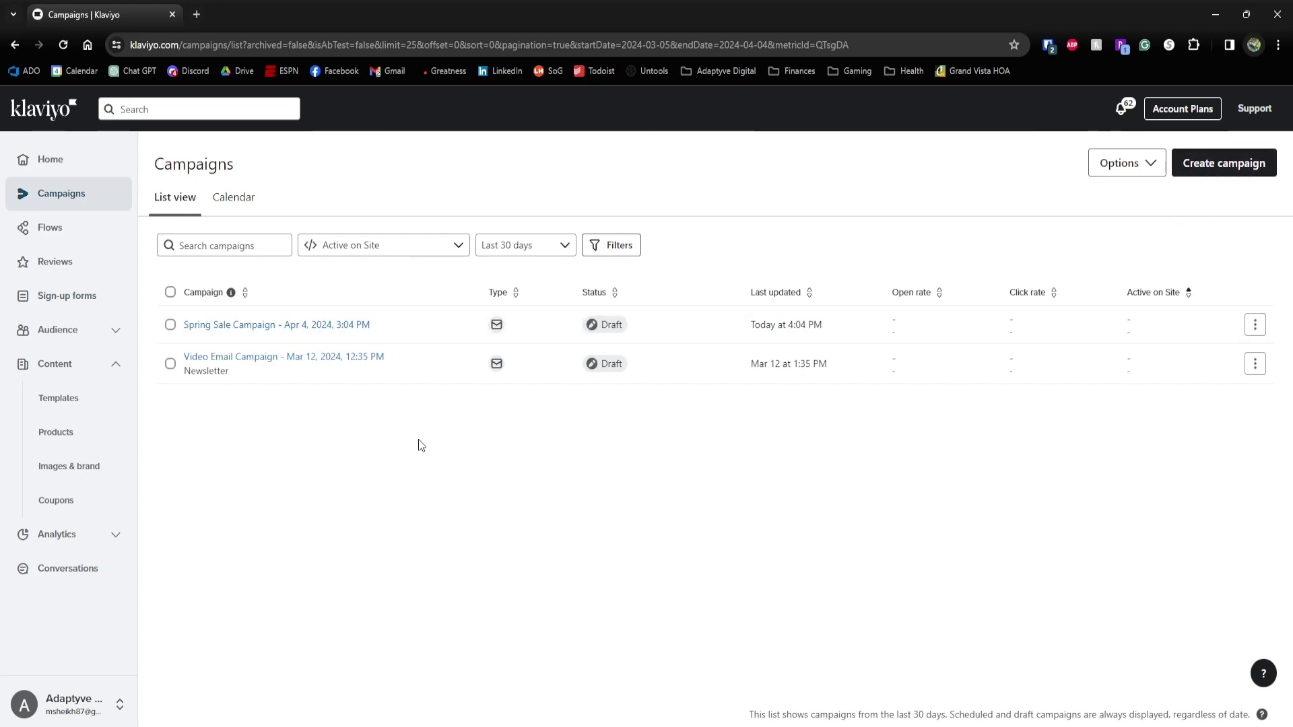
mouse_move(338, 328)
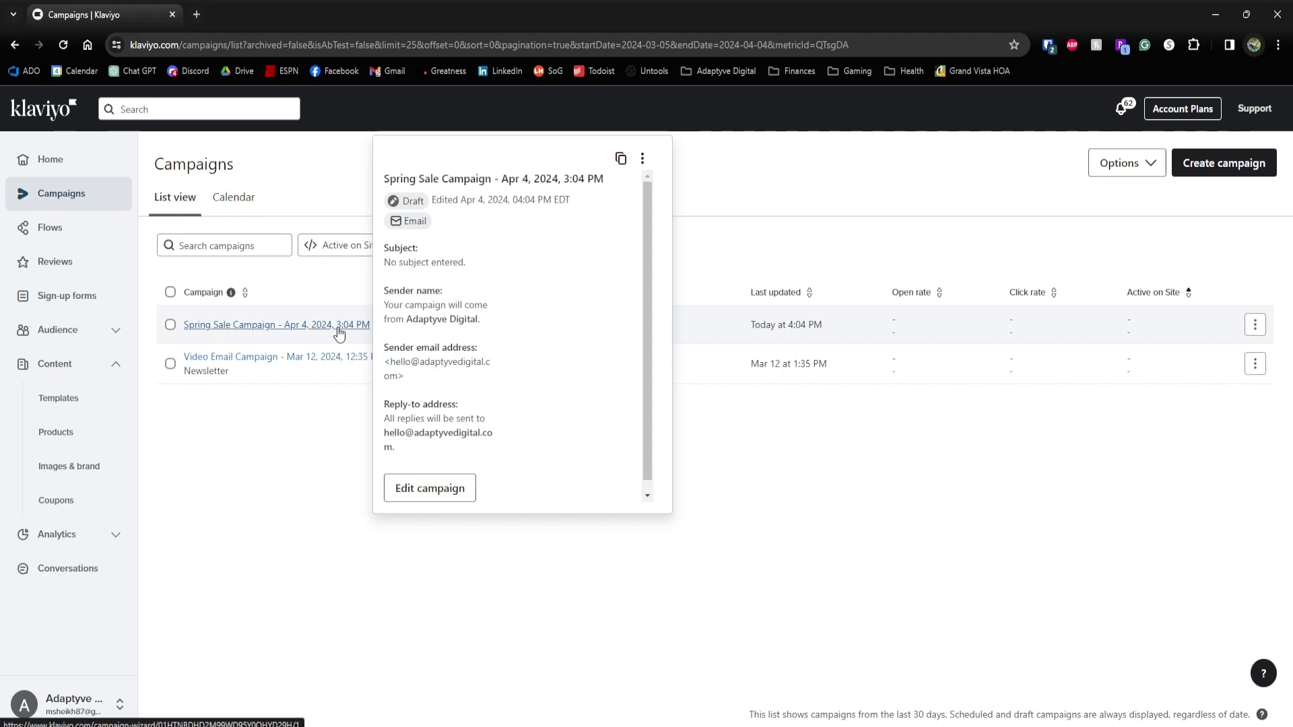
click(338, 329)
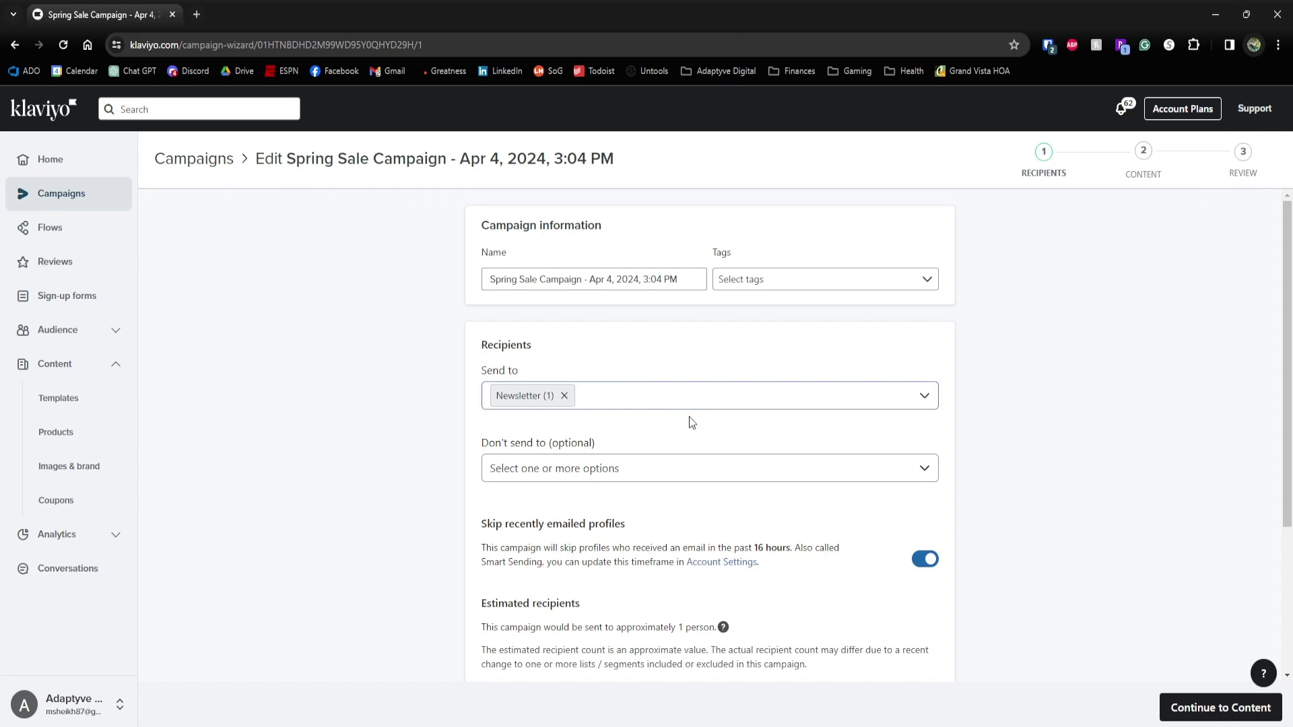
click(1216, 709)
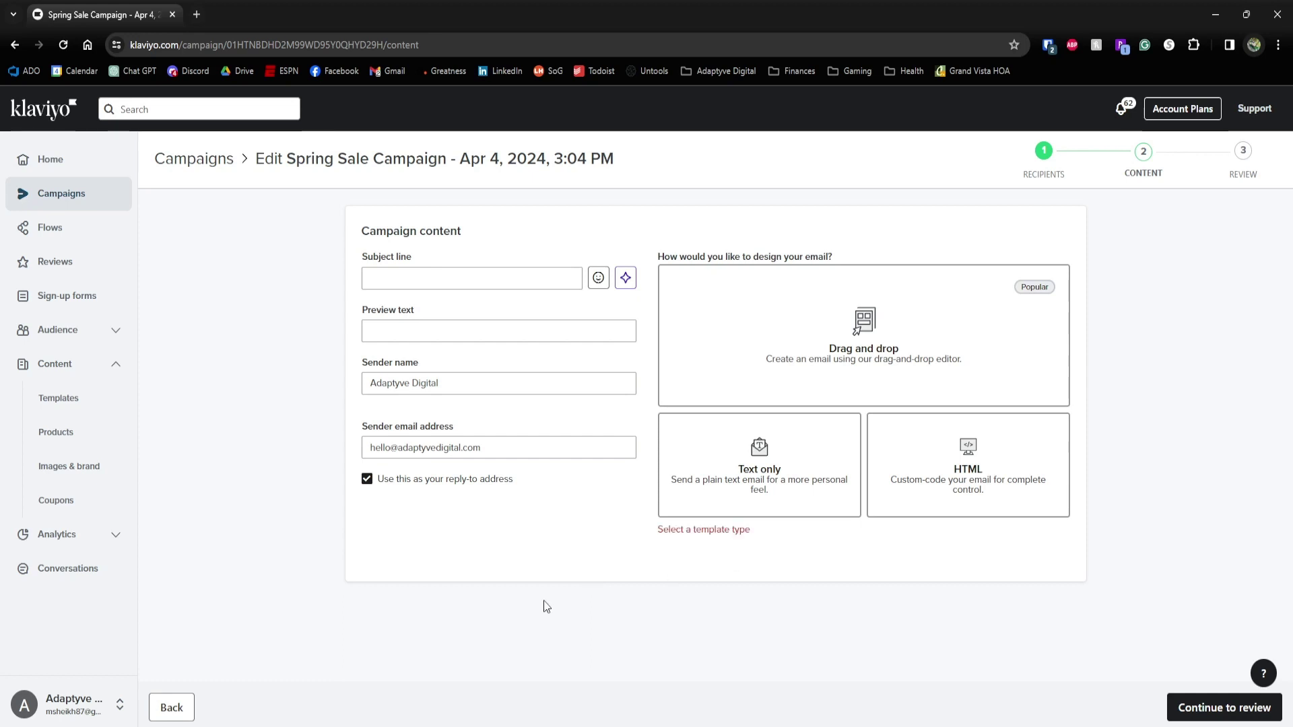
Enter the subject "Spring into Savings: Our Exclusive Spring Sale Starts Now" and preview text "Get ready to bloom with savings! 🌸 Explore our exclusive Spring Sale offers now".
click(506, 276)
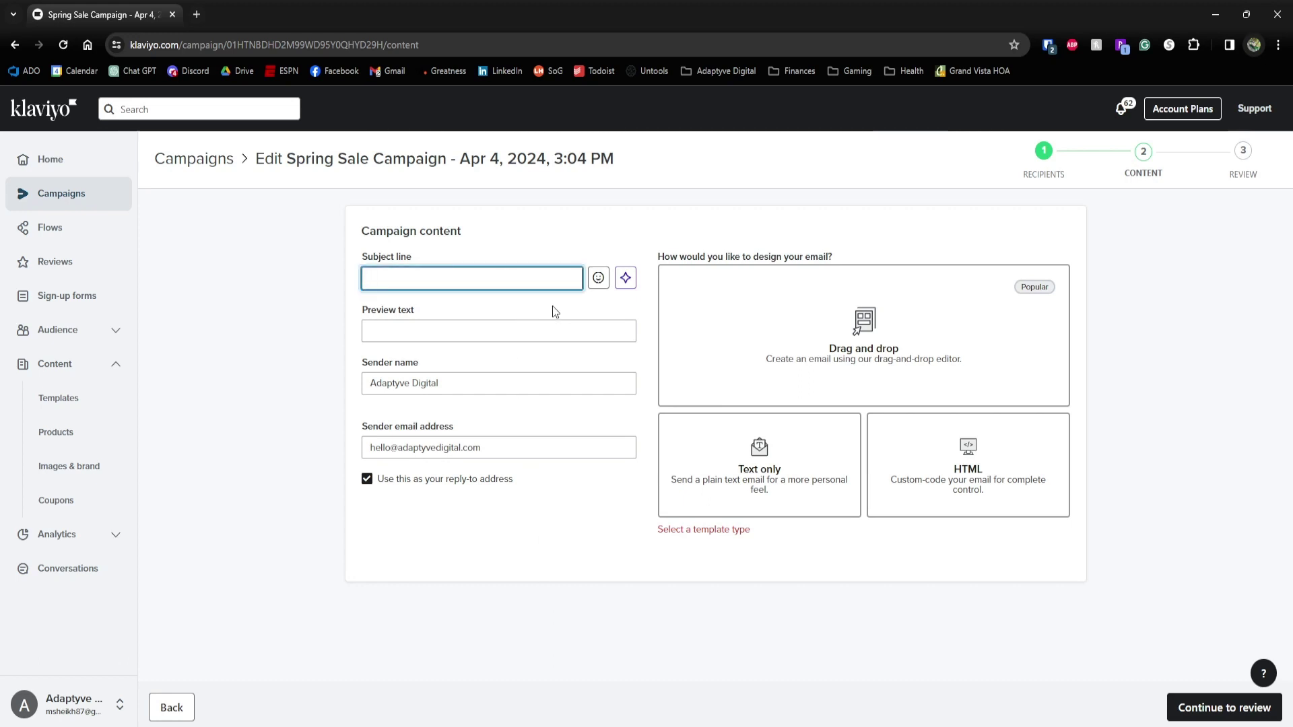
text(Spring into Savings: Our)
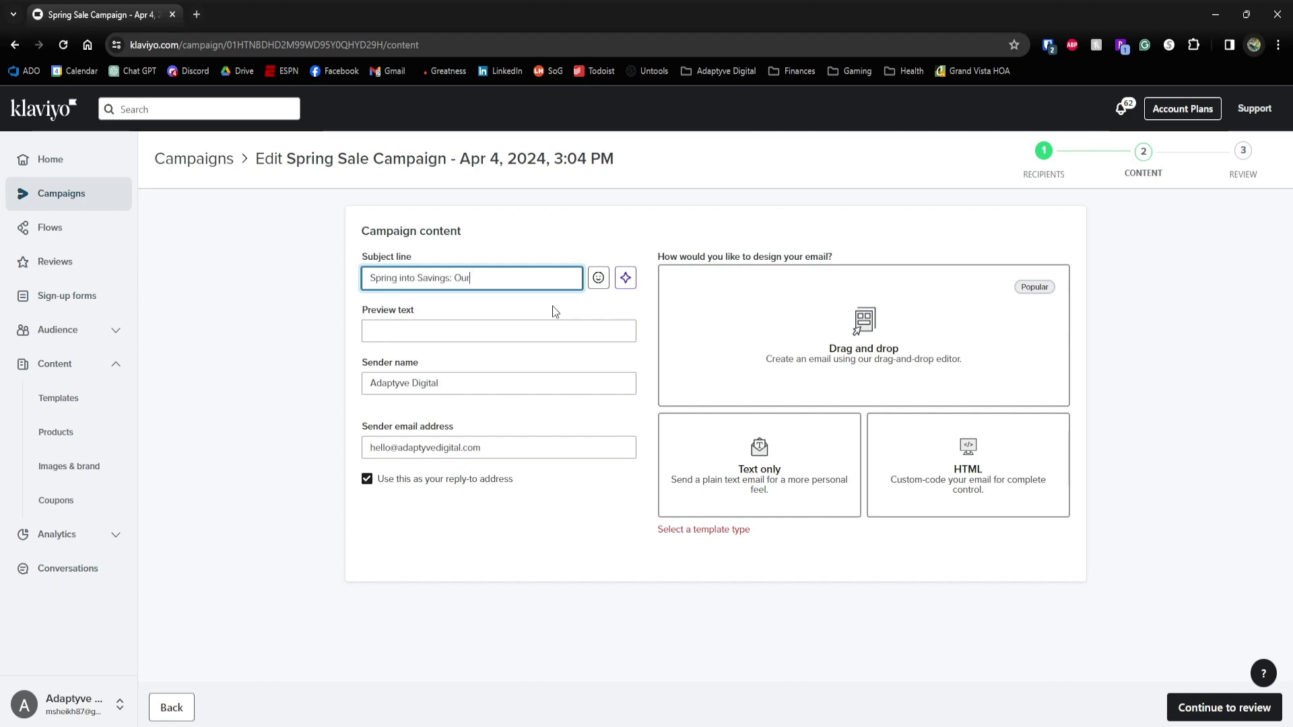
text( Exclusive Spr)
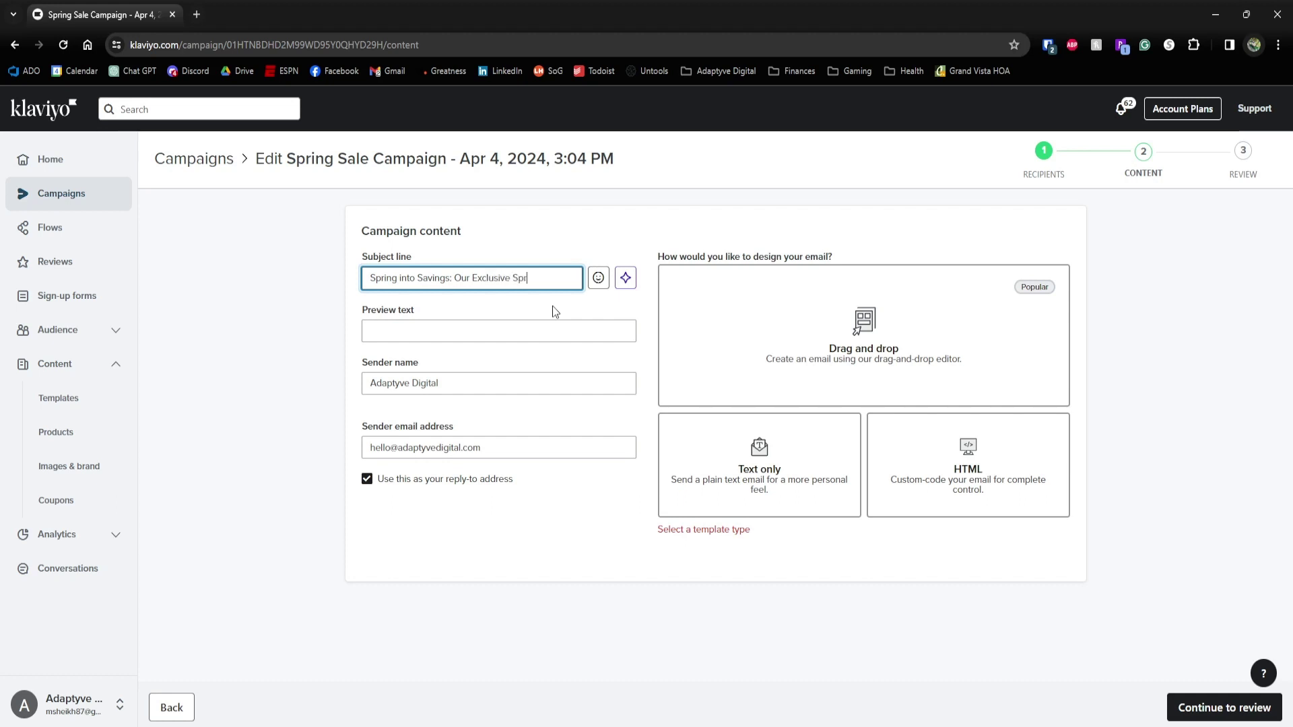
text(ing Sale Starts N)
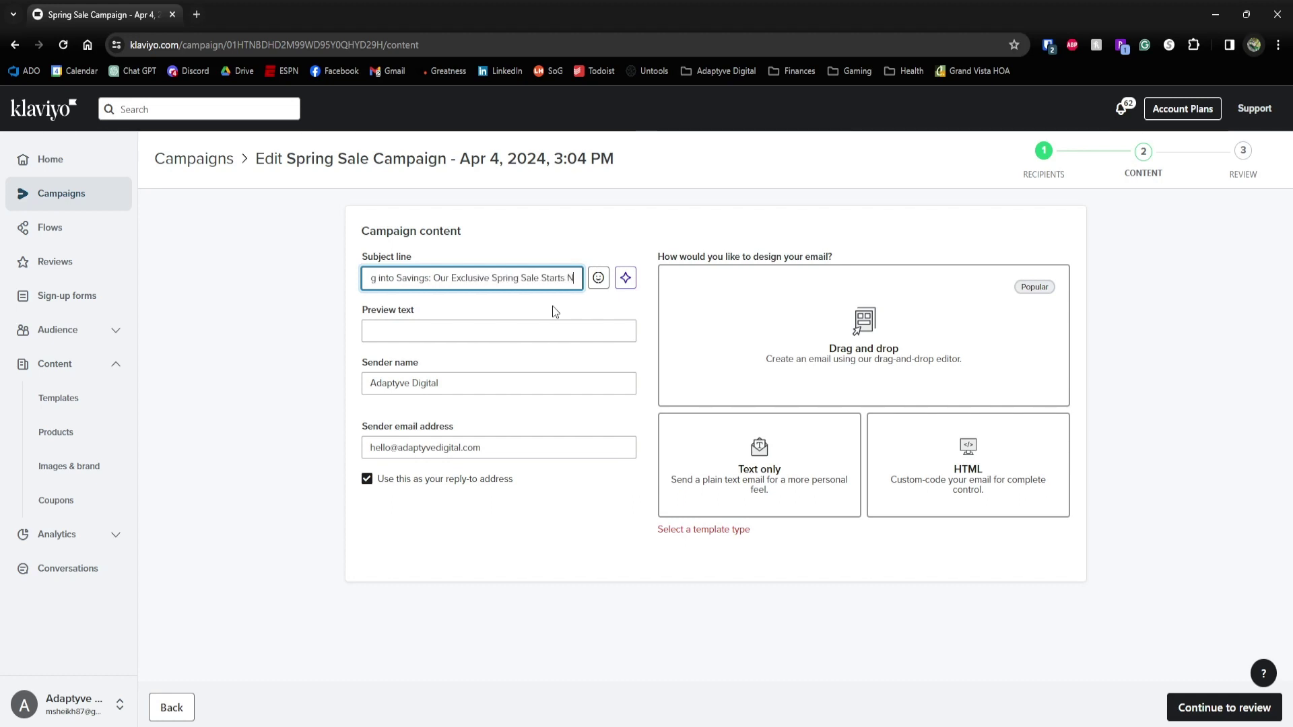
text(ow)
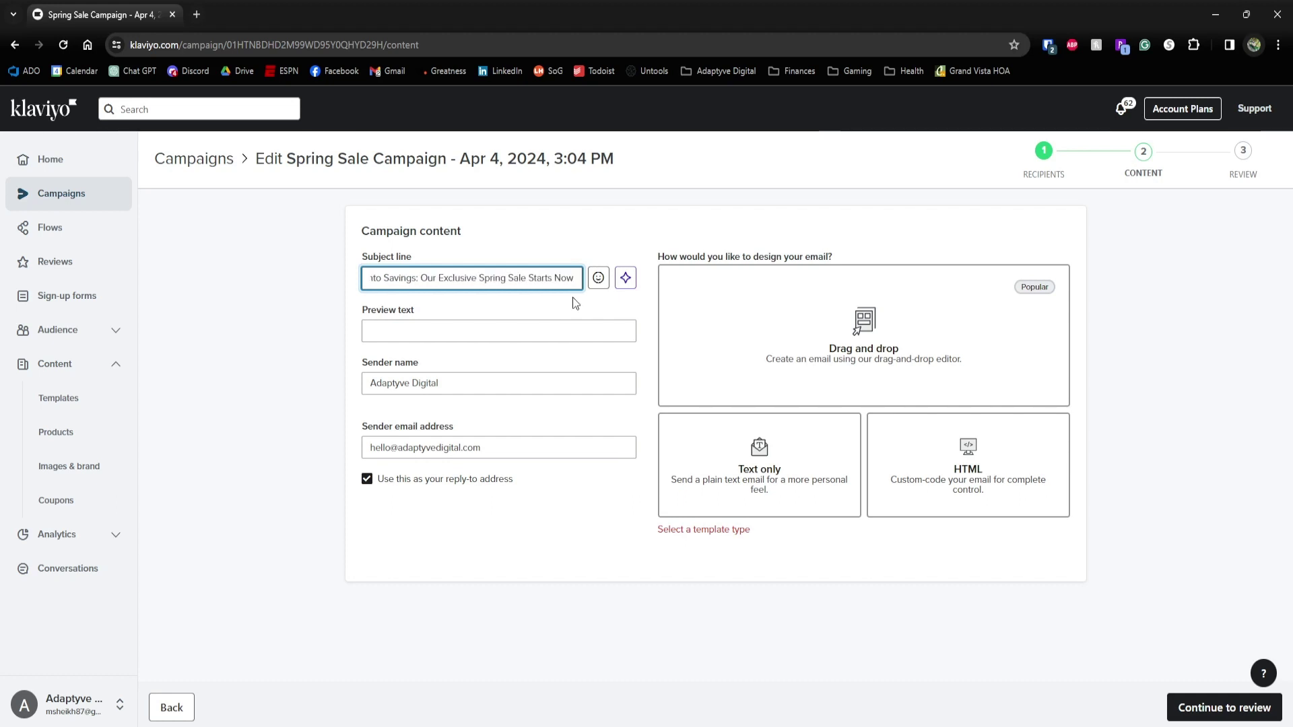
click(575, 336)
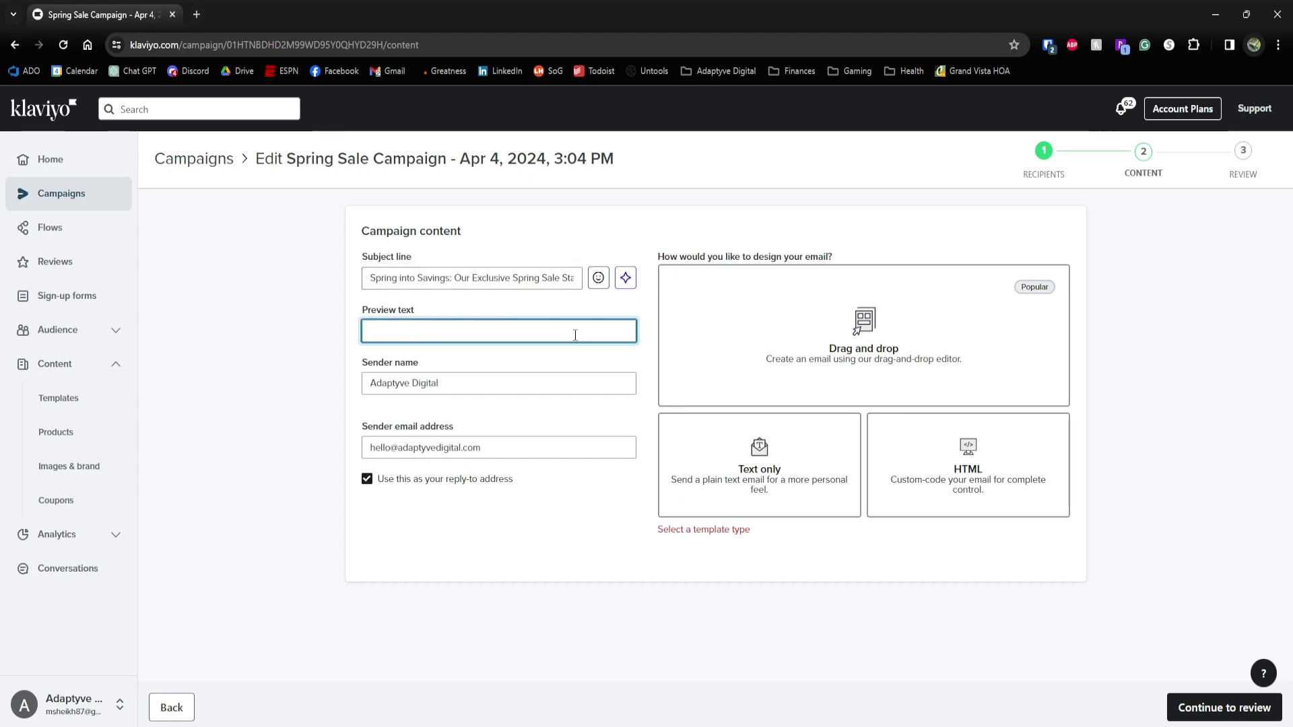
key(ctrl+v)
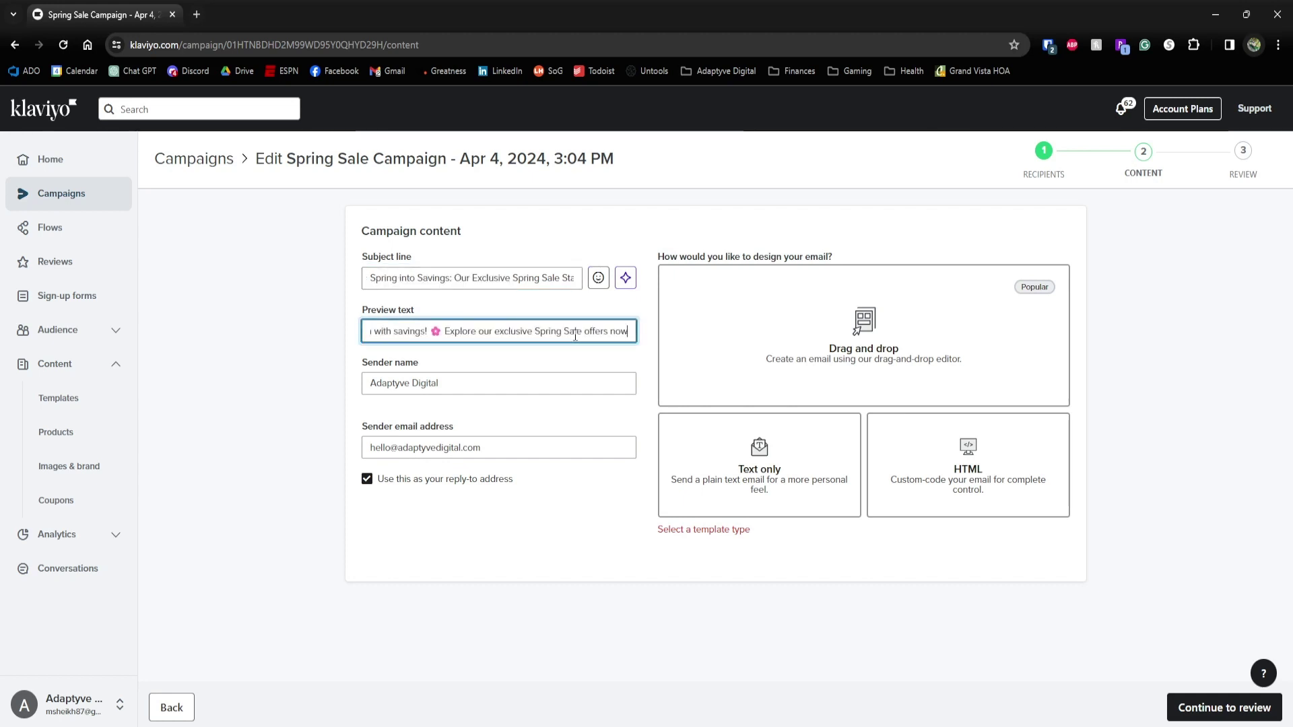
Design the email with the drag-and-drop editor, using the rose-patterned "Spring - Sale" library template offering 75% off.
click(854, 370)
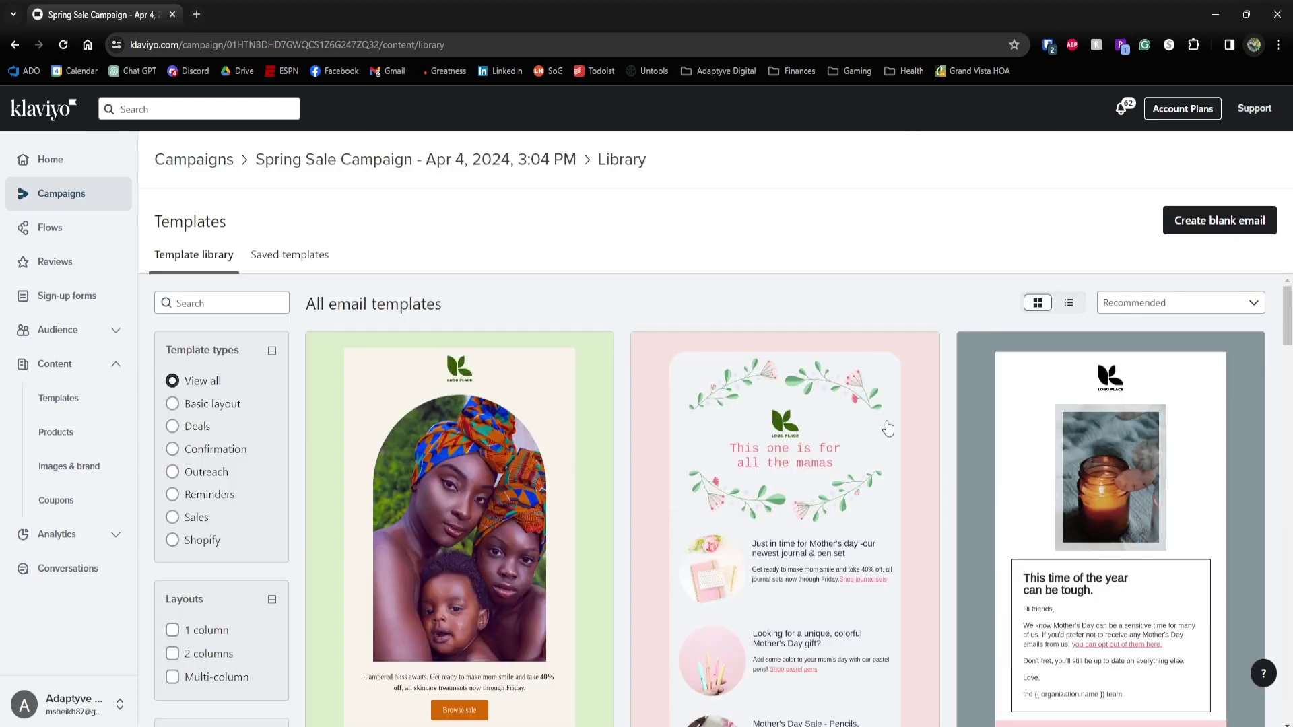
scroll(888, 428, down, 15)
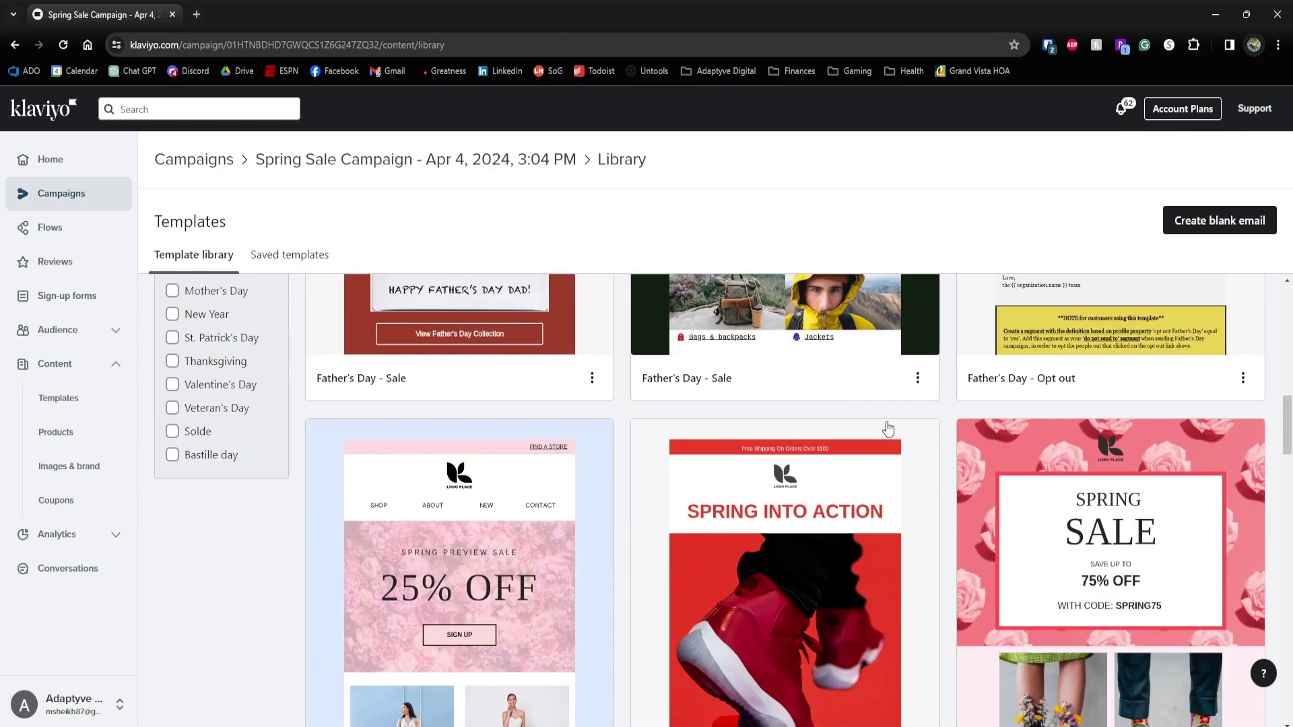
click(1139, 543)
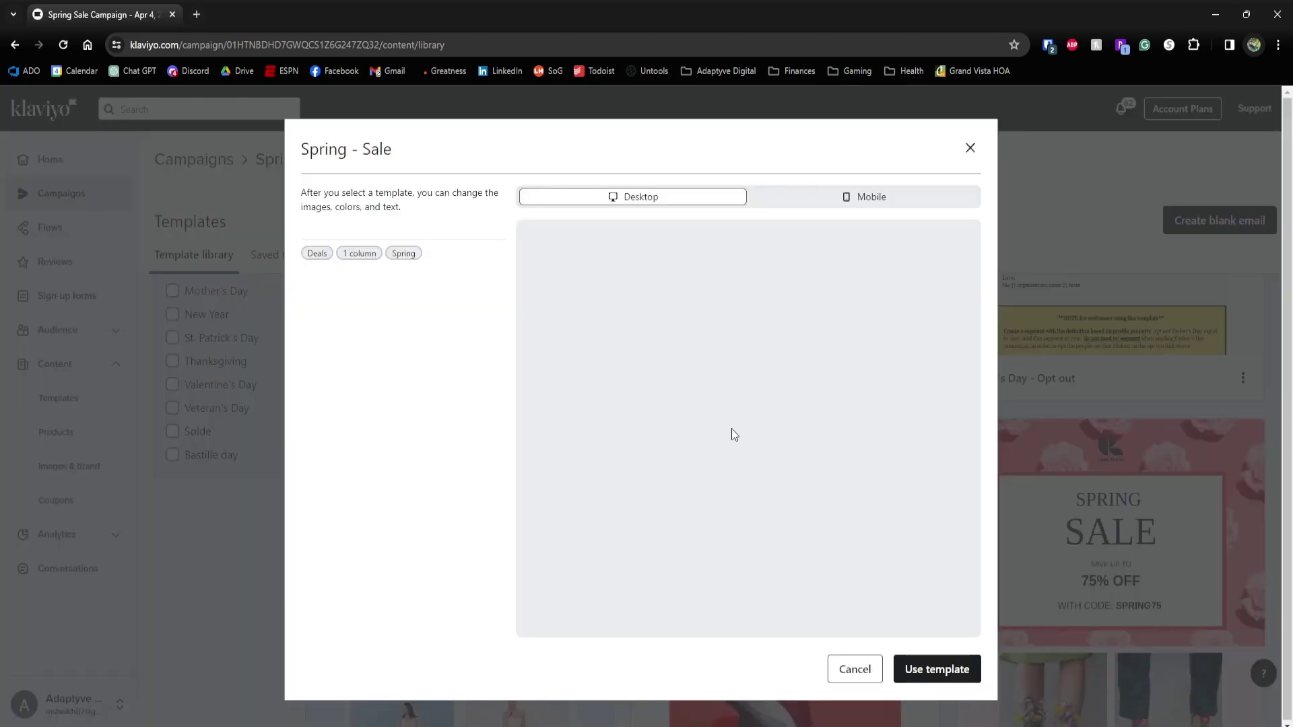
click(919, 670)
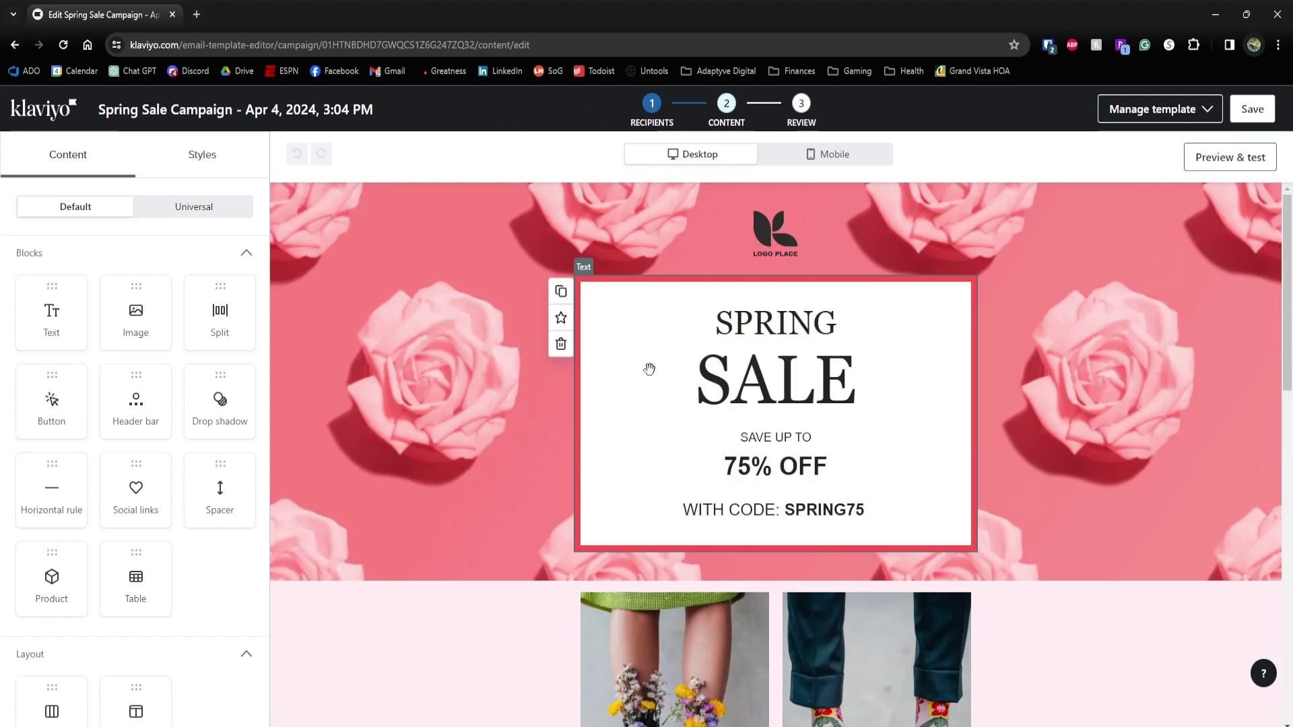
Change the banner's discount to 25% OFF and its code to SPRING25, then save the email and return to the campaign content.
click(753, 468)
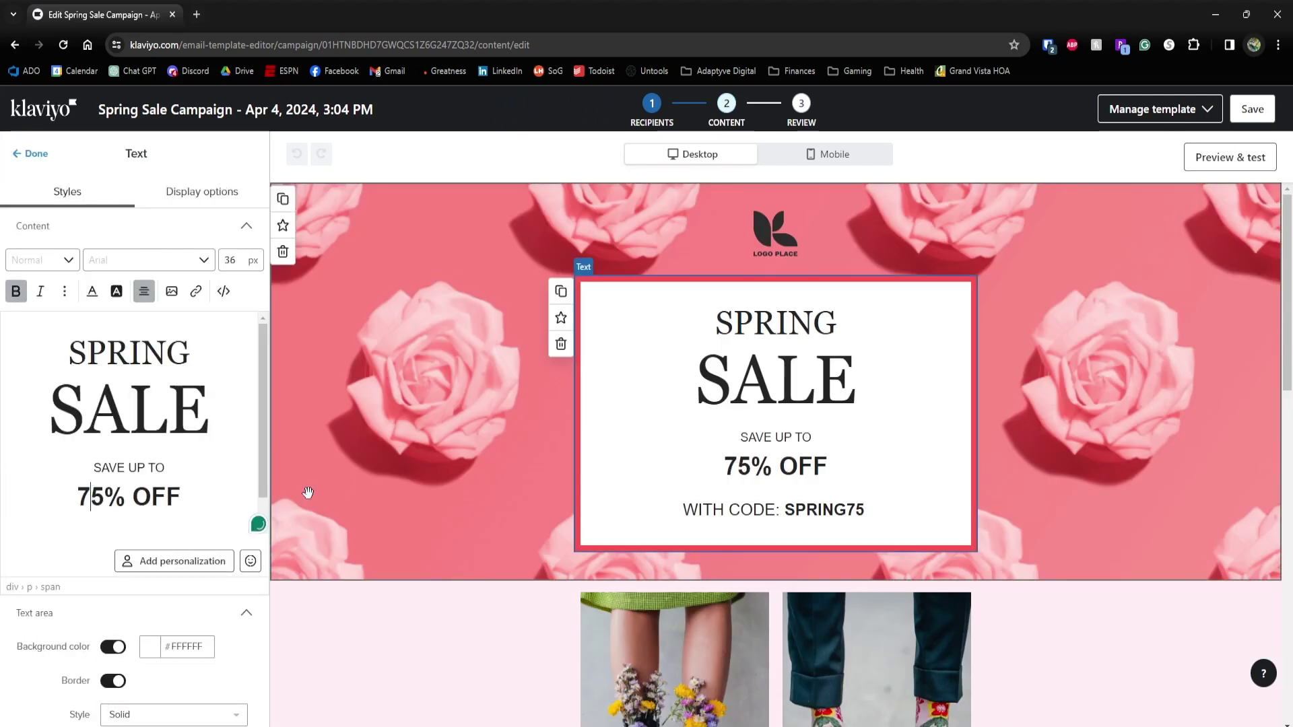
key(BackSpace)
text(2)
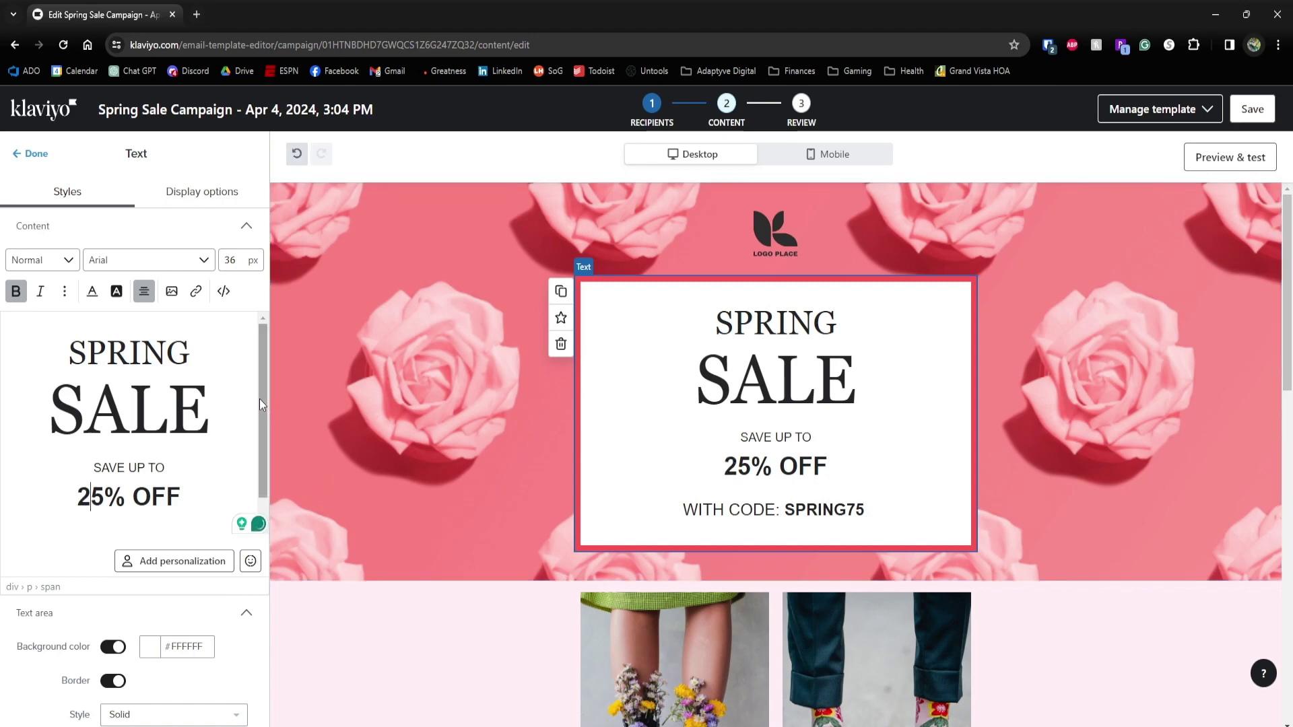
scroll(260, 399, down, 1)
click(199, 510)
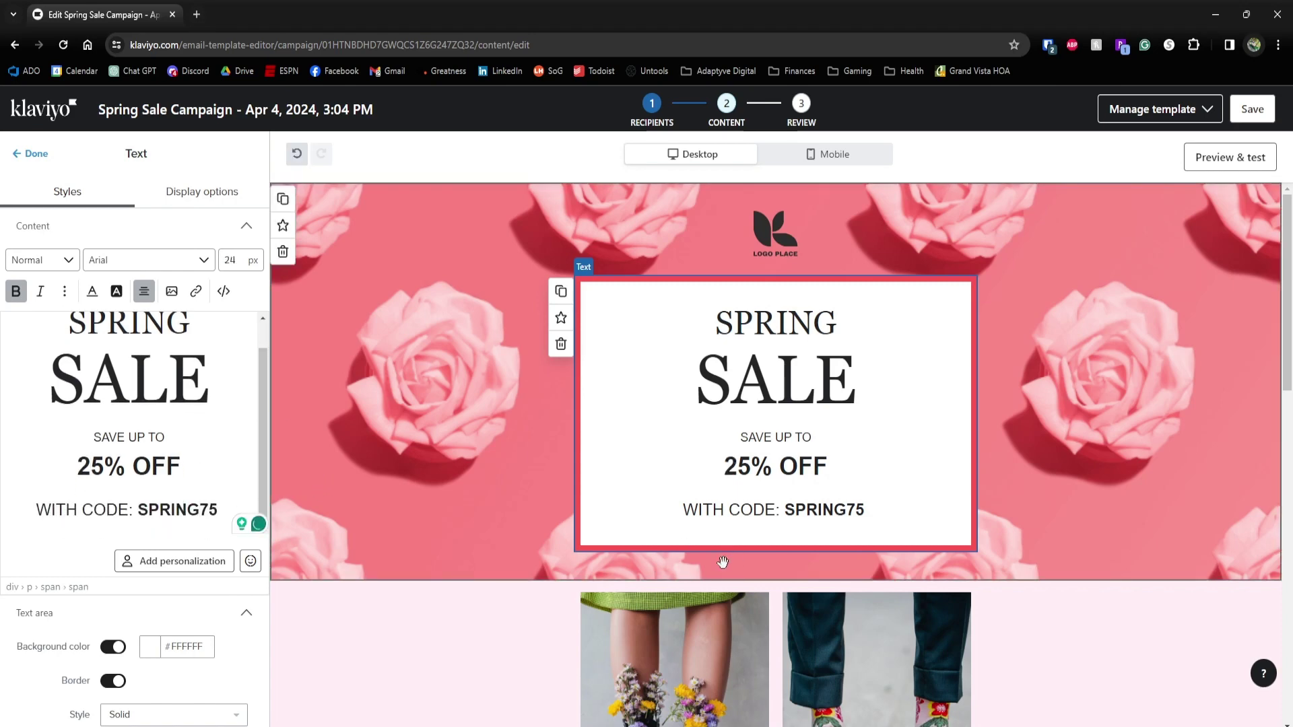
key(Delete)
text(2)
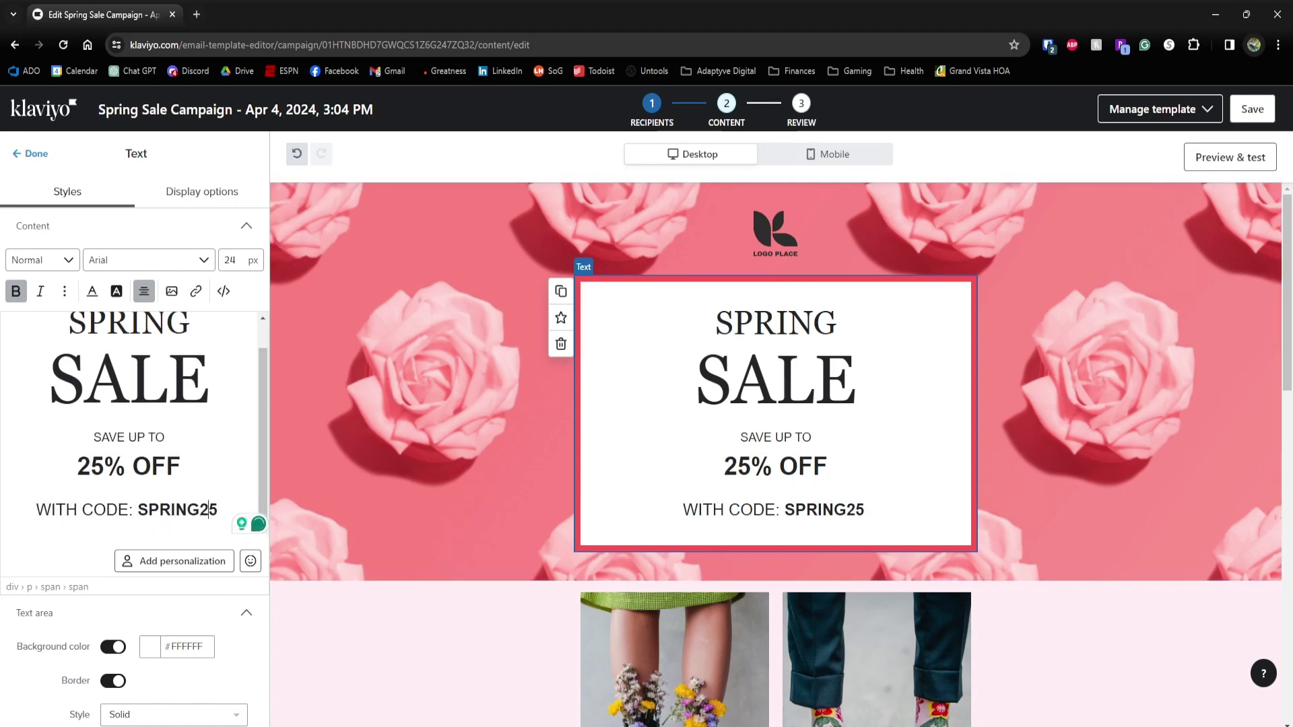
click(1249, 109)
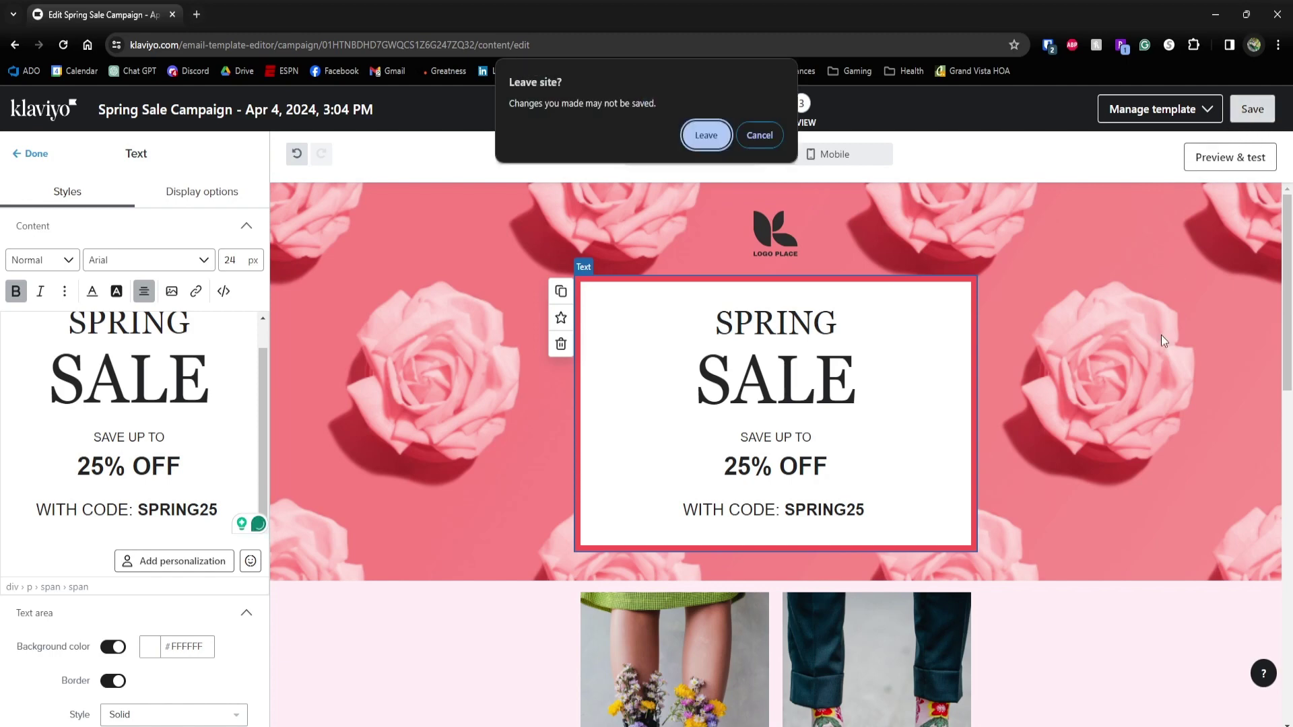
key(Return)
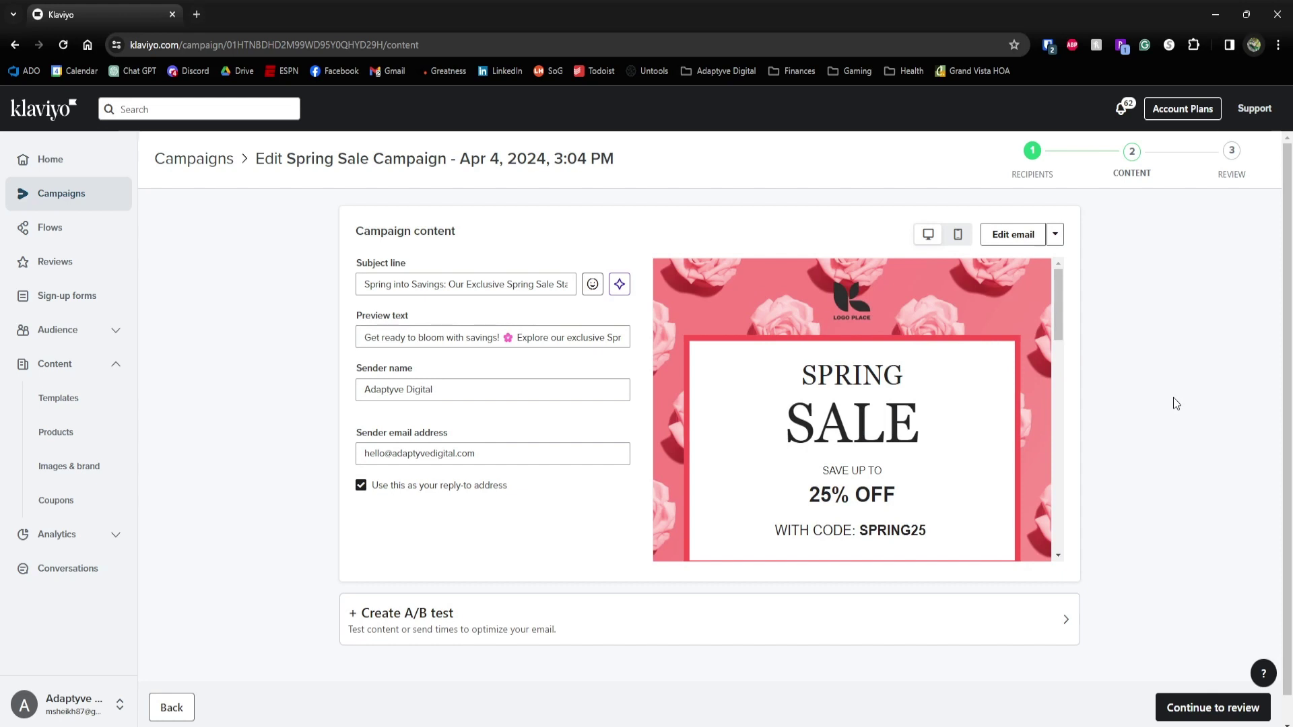
Create an A/B test for the campaign and name variation A "Subject line without discount percentage".
click(496, 627)
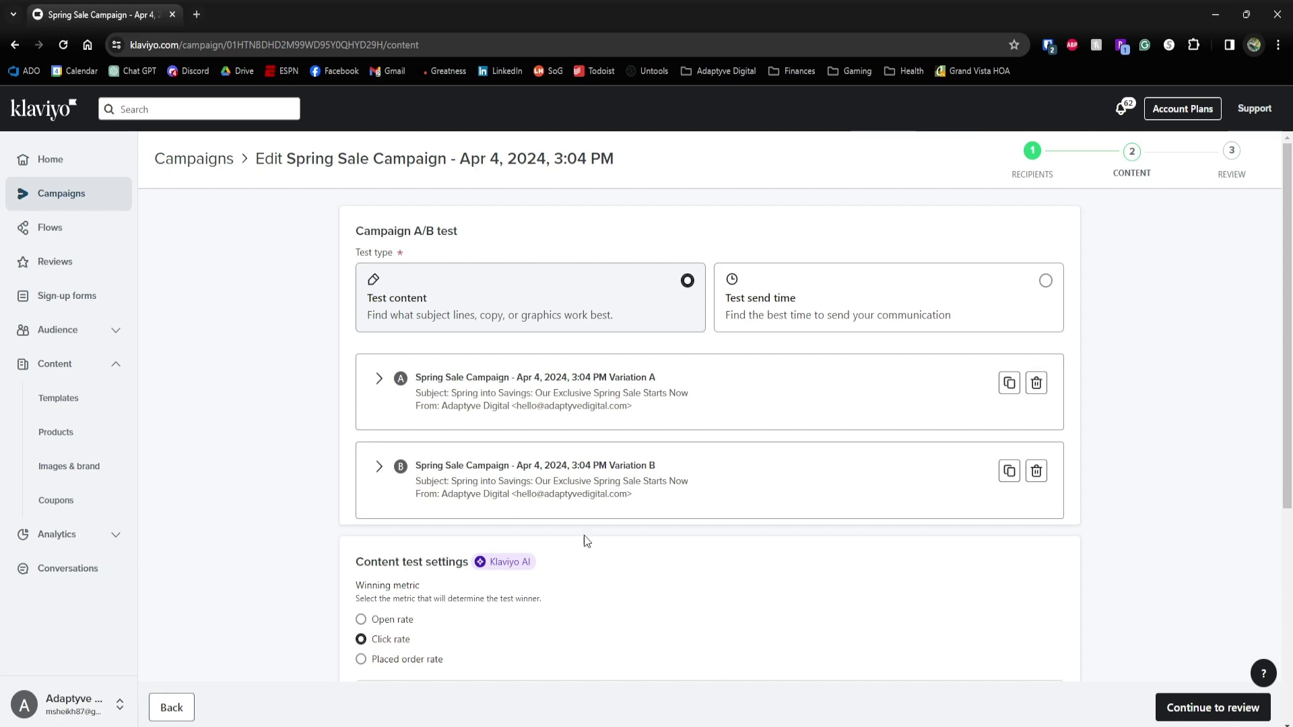
click(378, 383)
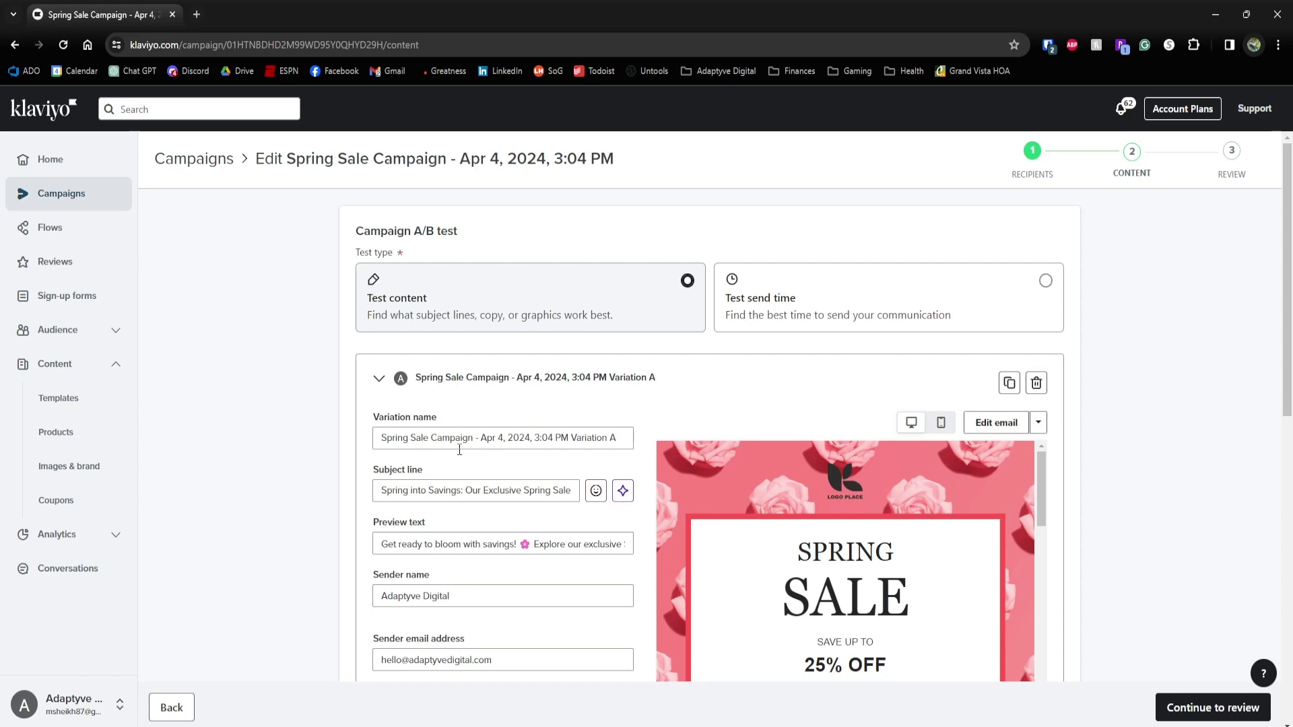
drag(619, 437, 316, 438)
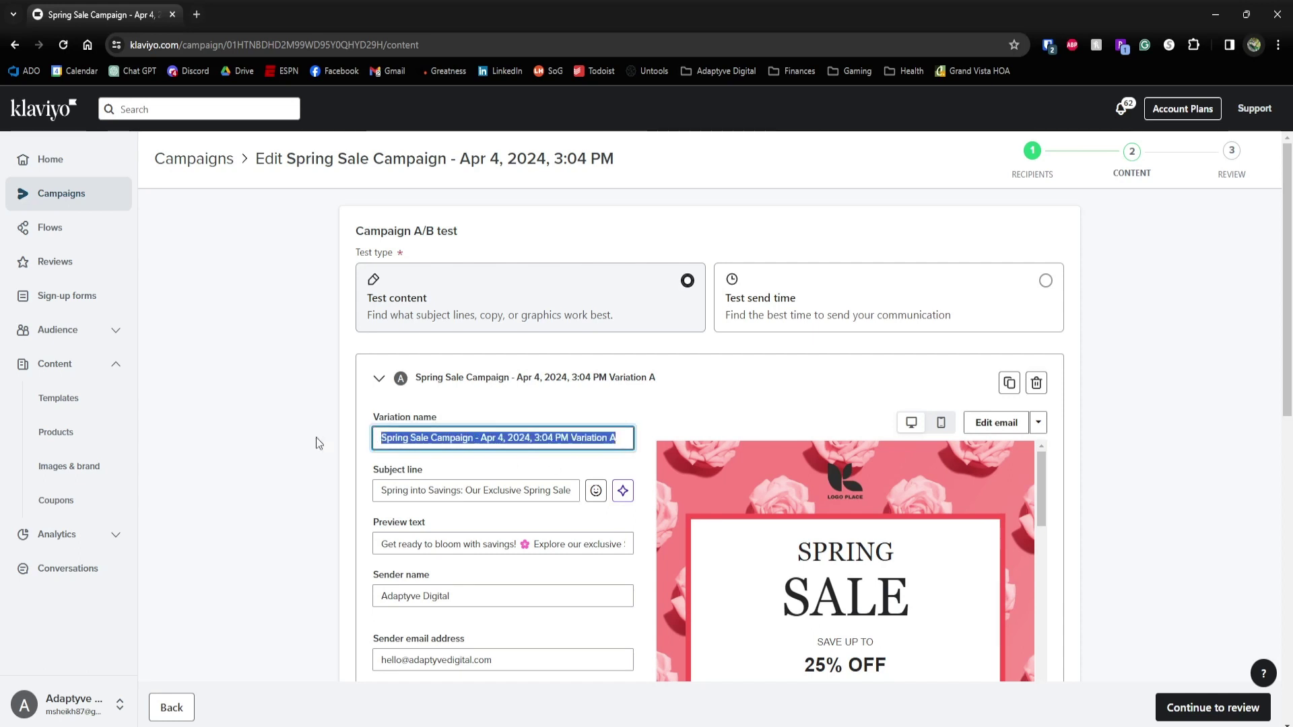
text(Subje)
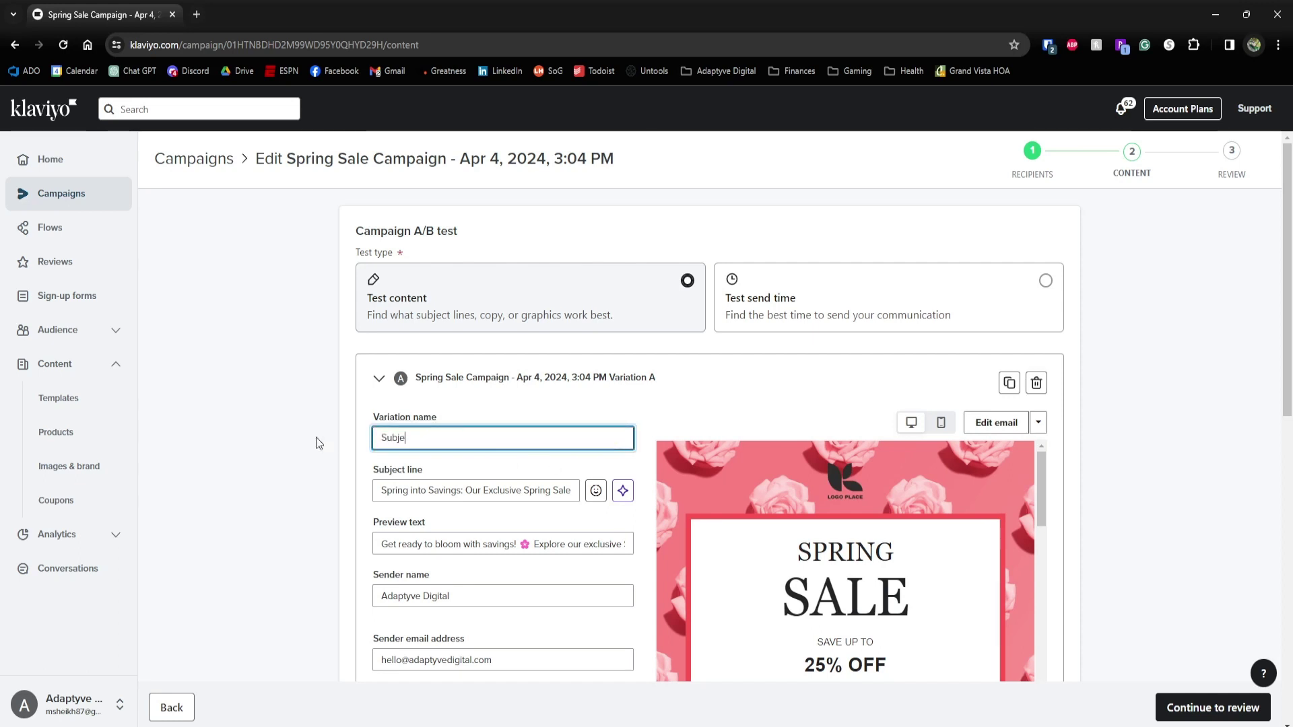
text(ct line without disco)
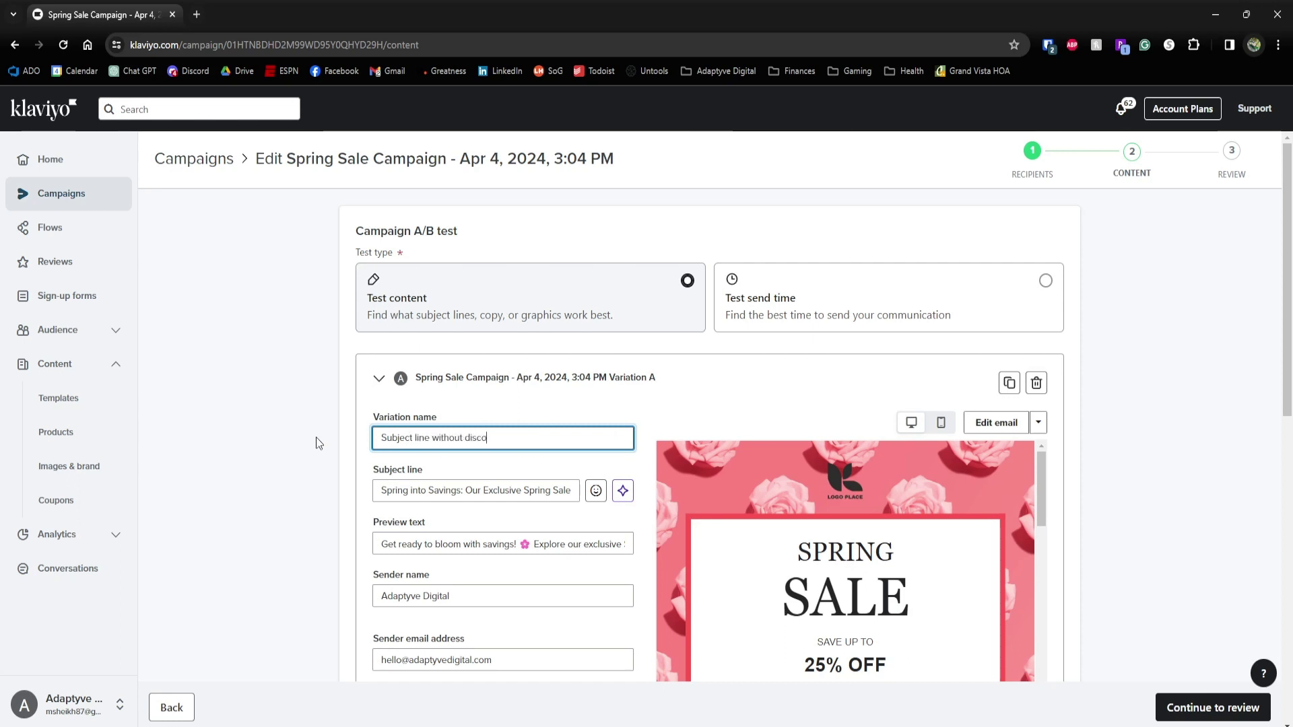
text(unt percentage)
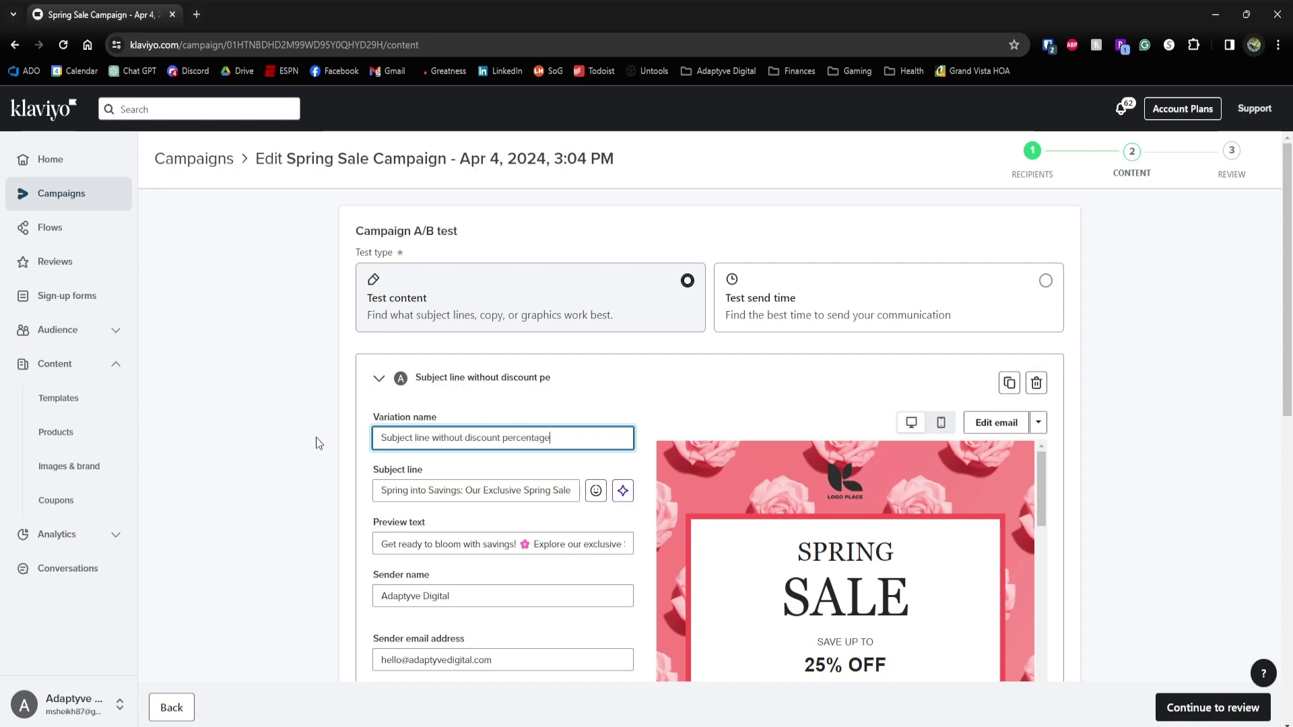
Collapse variation A and name variation B "Subject line with discount percentage".
click(380, 379)
click(380, 467)
click(525, 527)
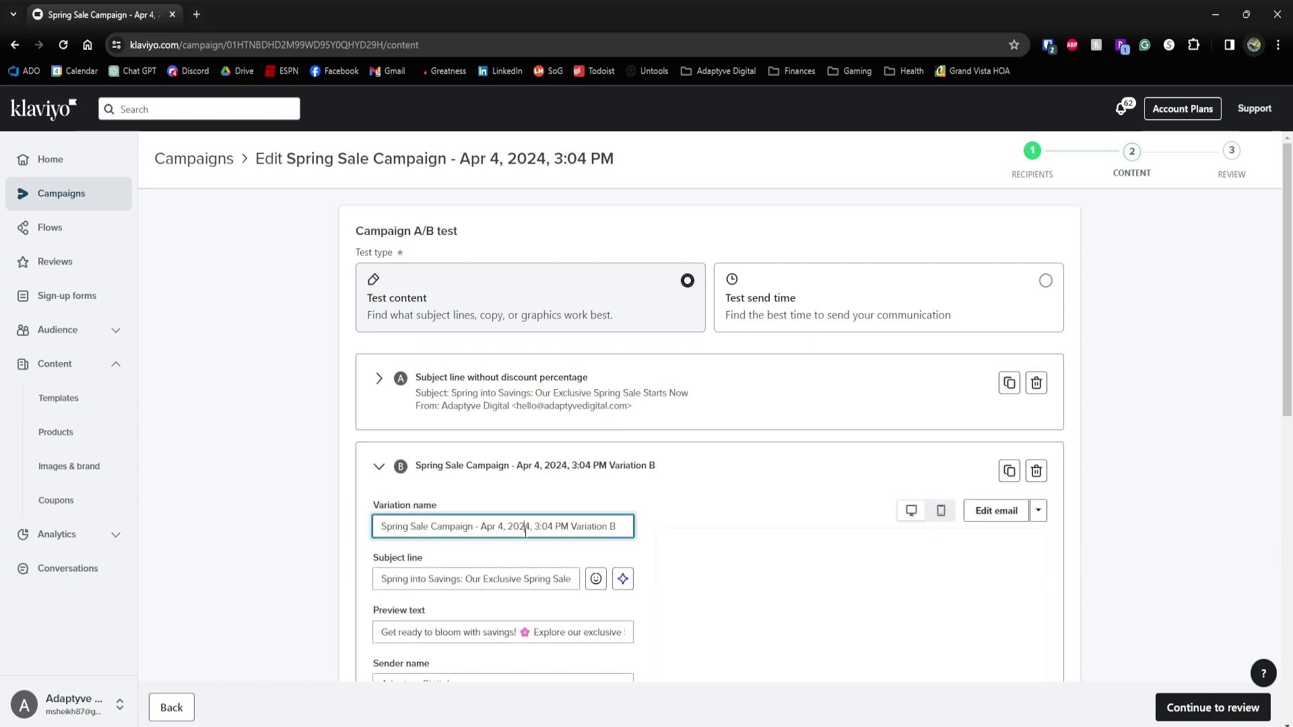
key(ctrl+a)
text(Subjec)
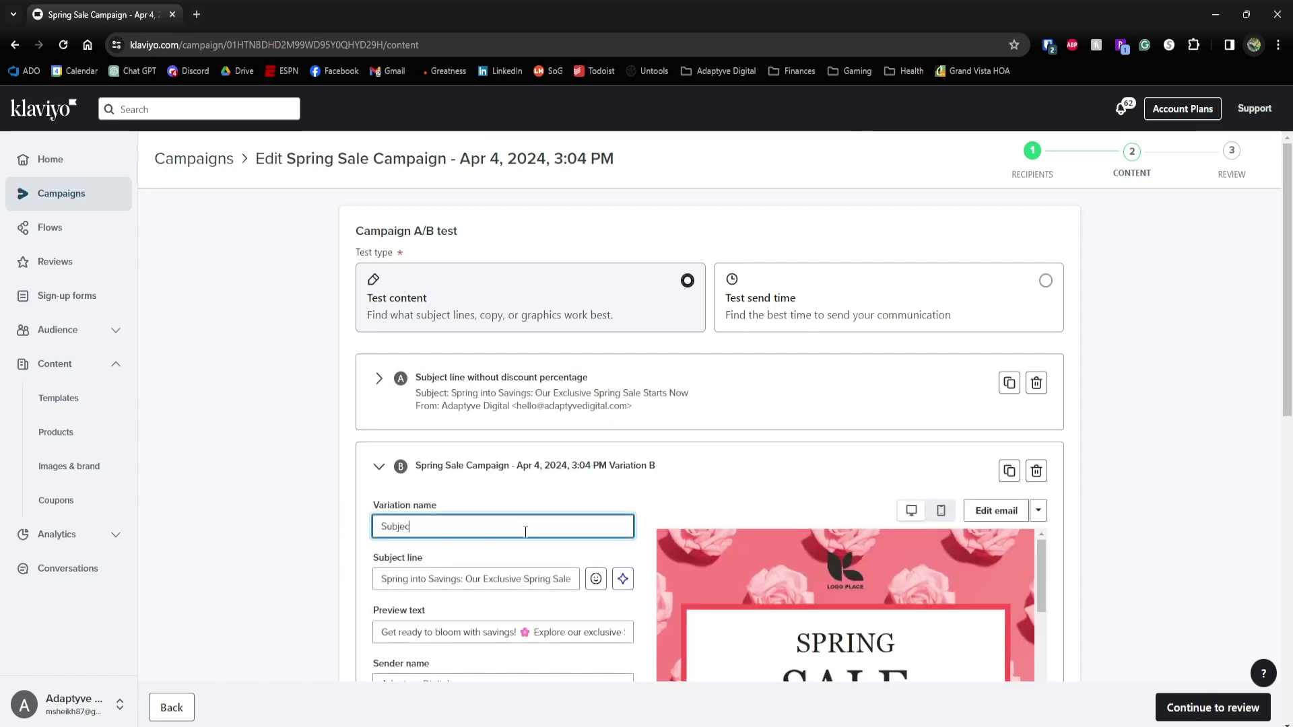
text(t line with discou)
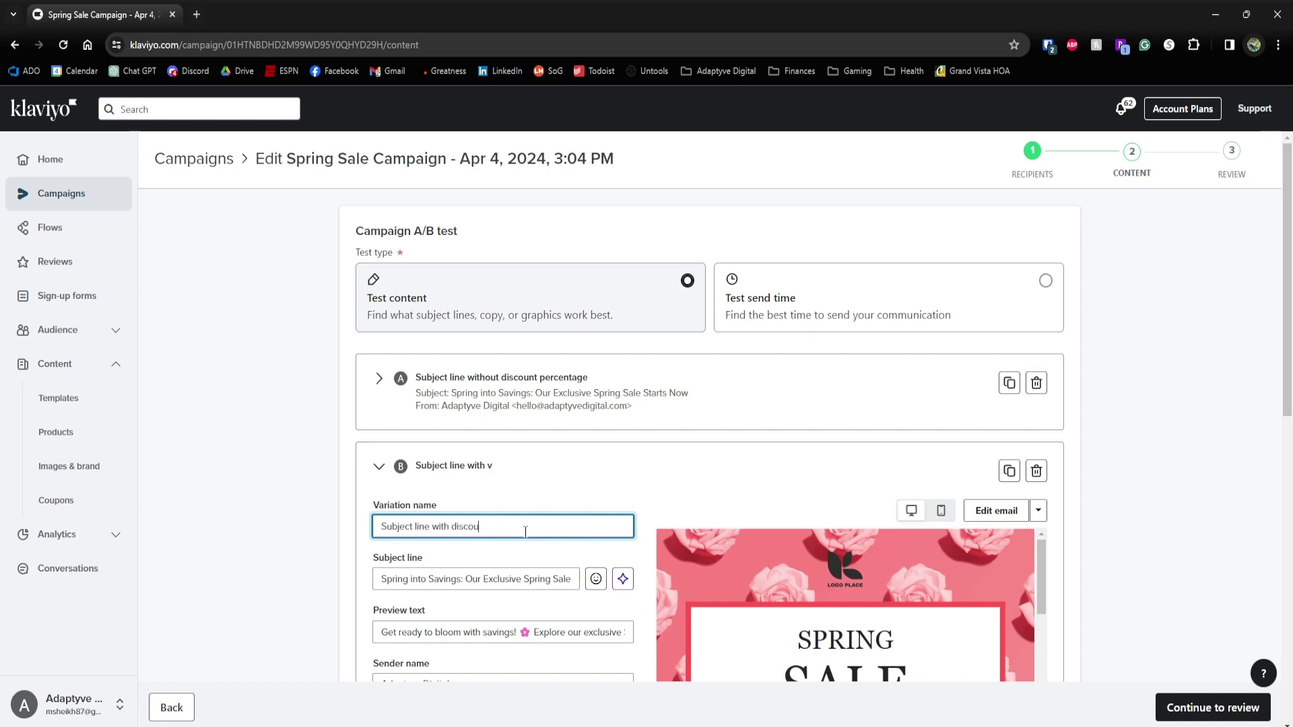
text(nt percentage)
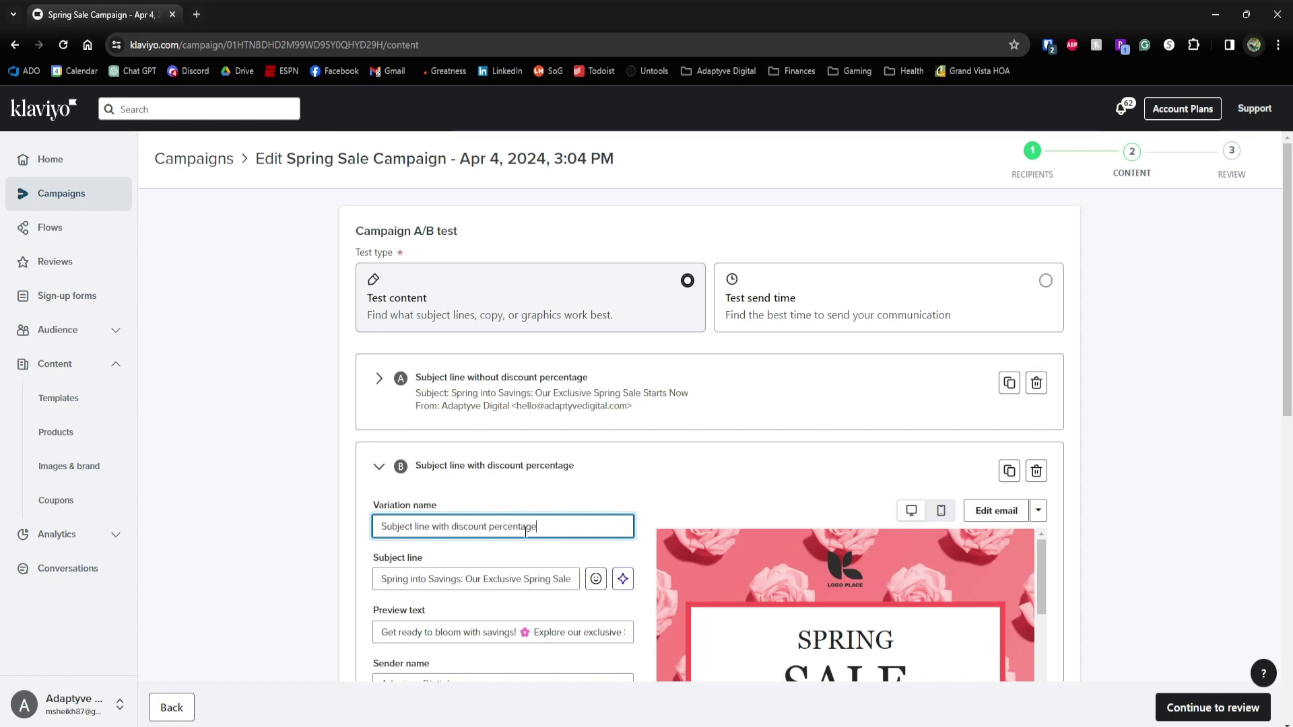
Set variation B's subject line to "Spring into Savings: Save up to 25% Now!" and collapse the variation.
scroll(616, 460, down, 1)
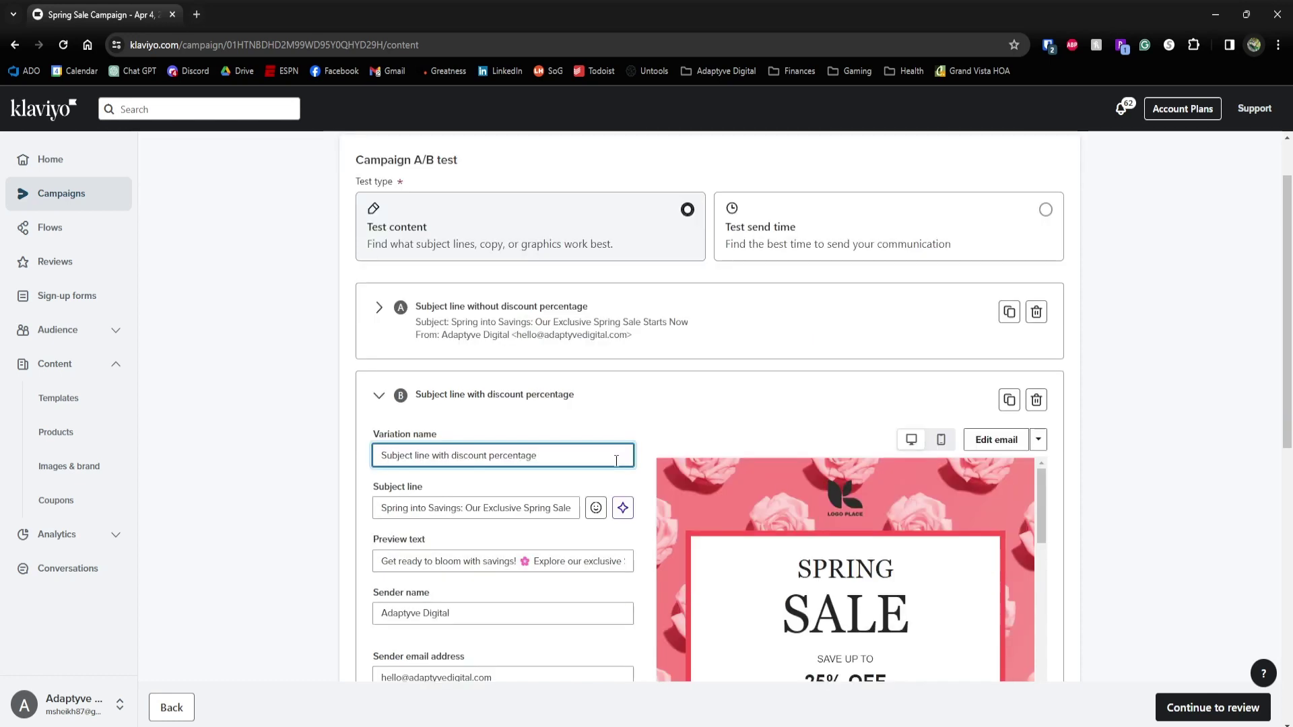
triple_click(544, 505)
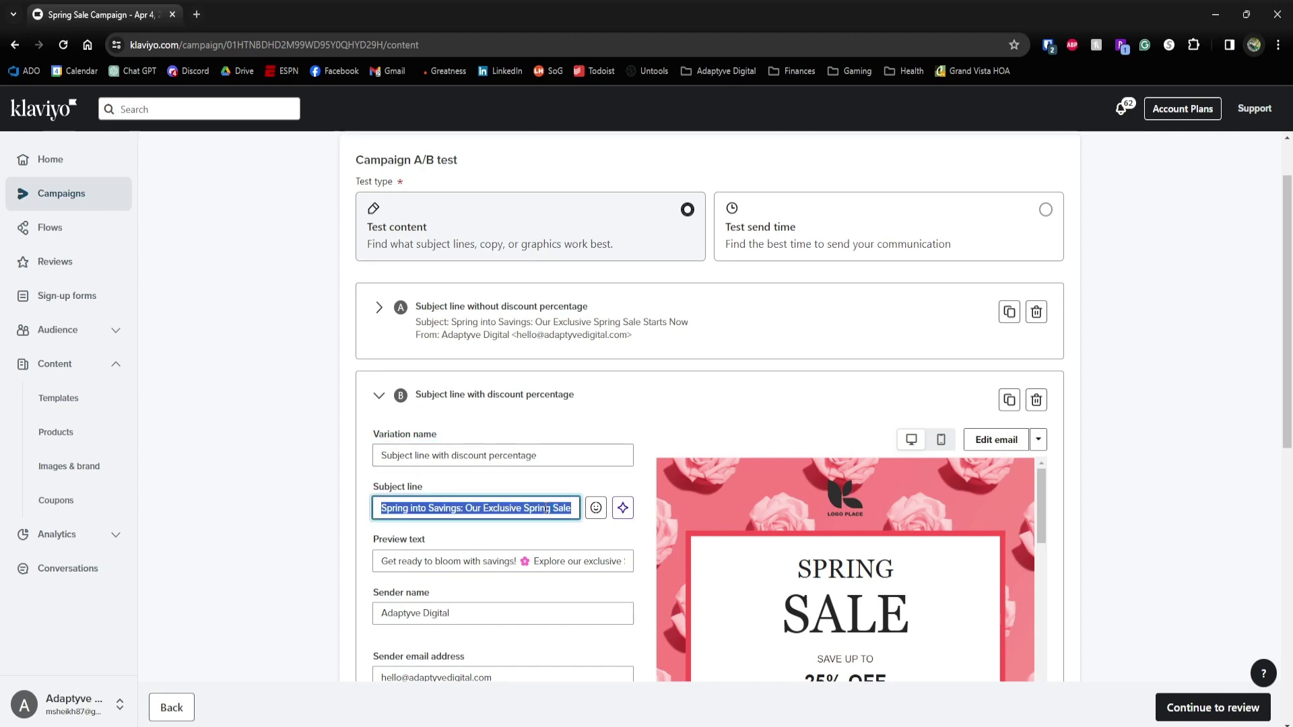
text(Spring i)
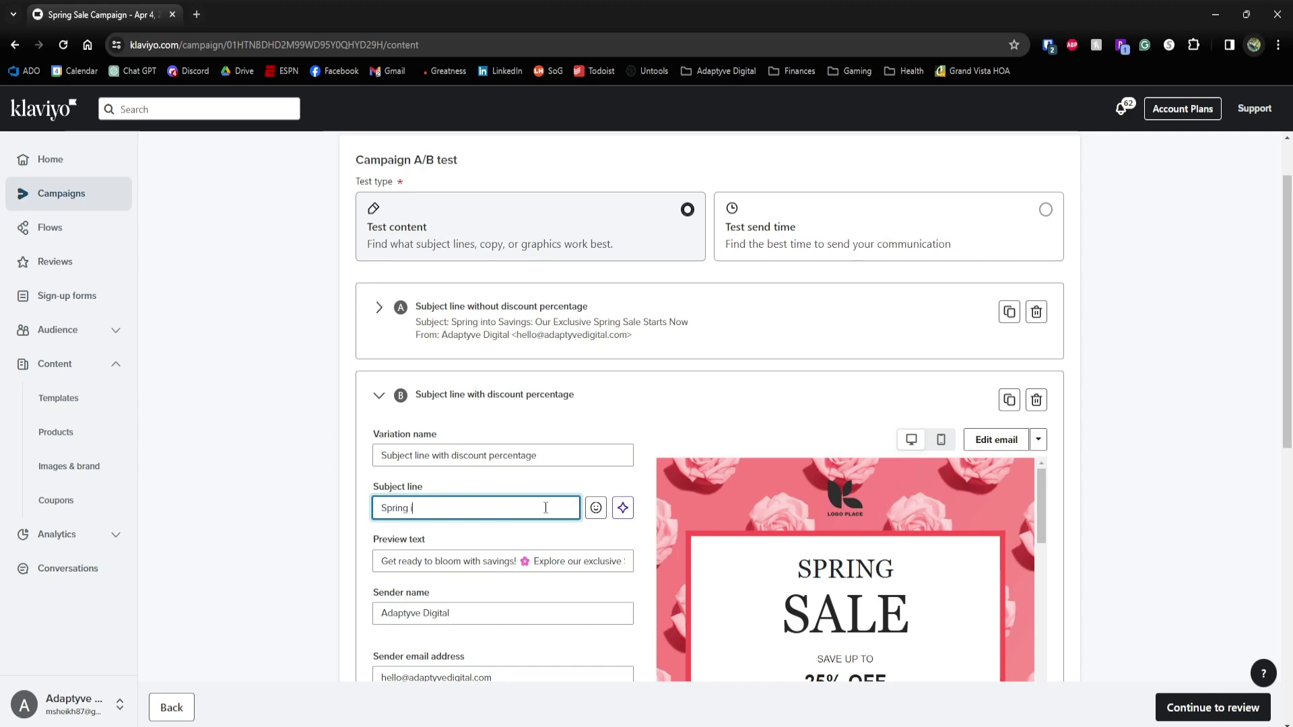
text(nto Savings: Save up to 25% )
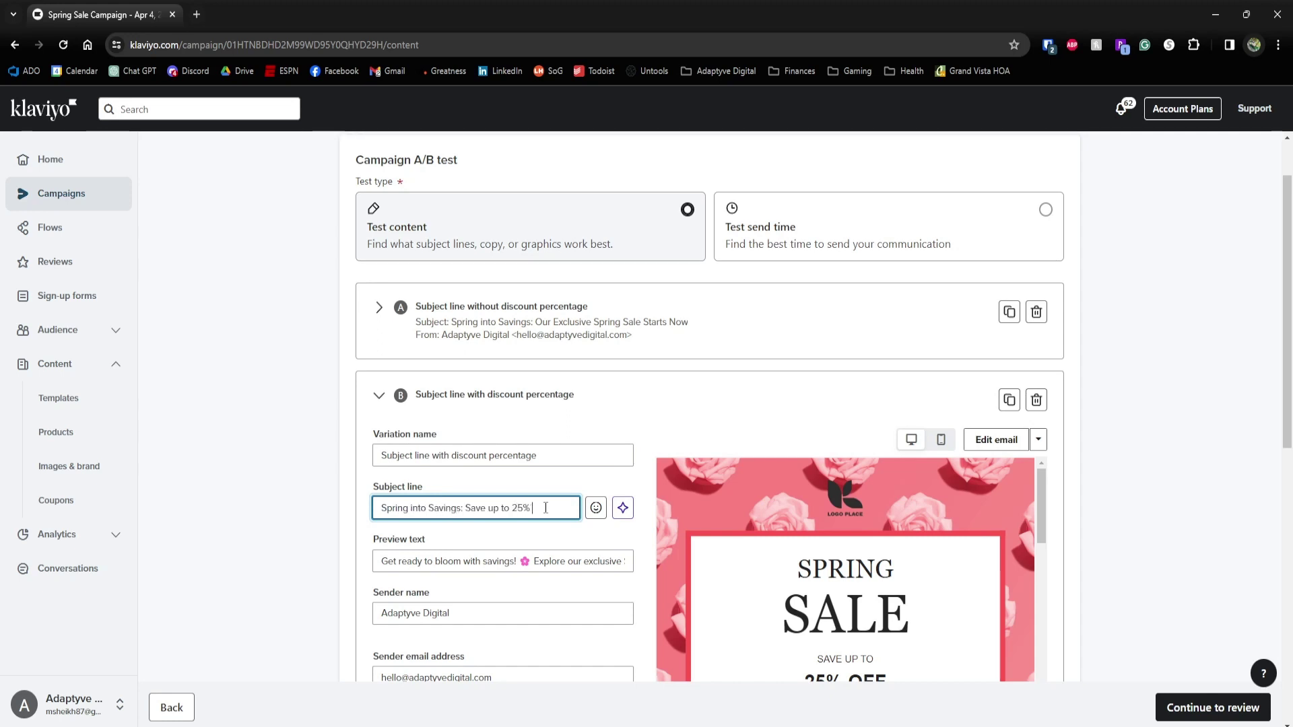
text(Now!)
scroll(565, 437, down, 1)
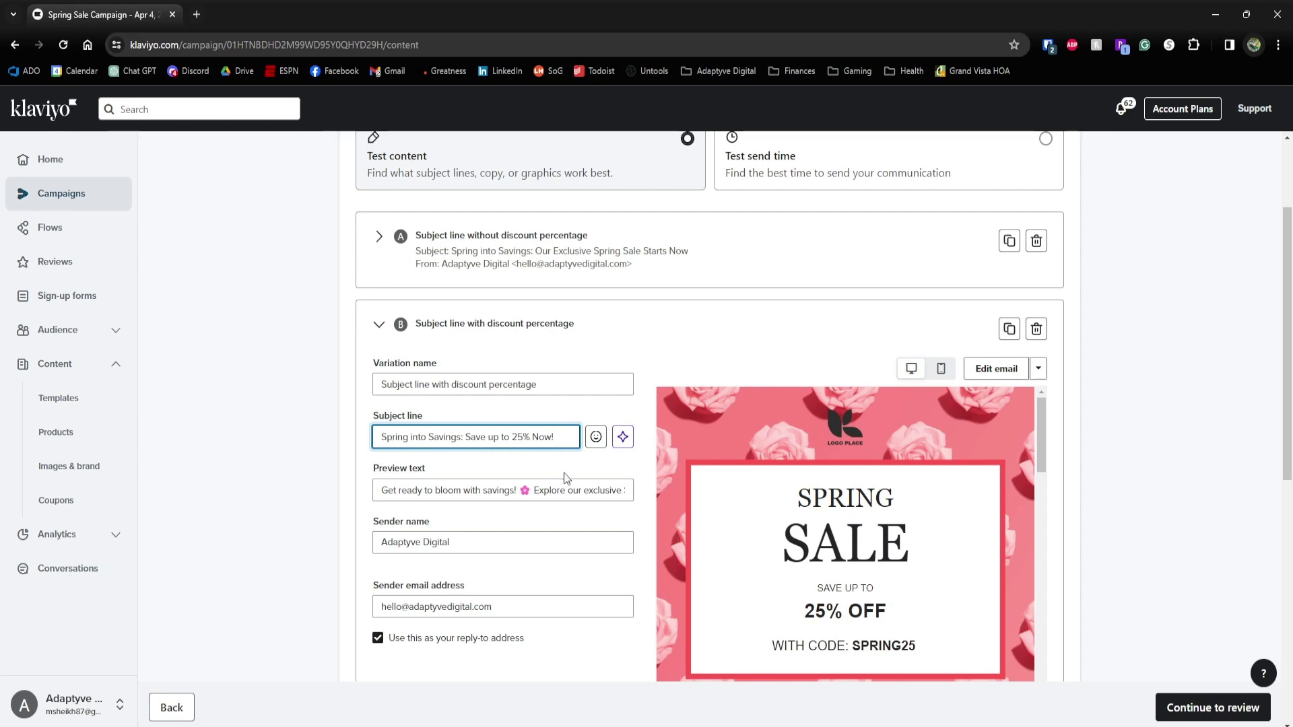
click(1069, 419)
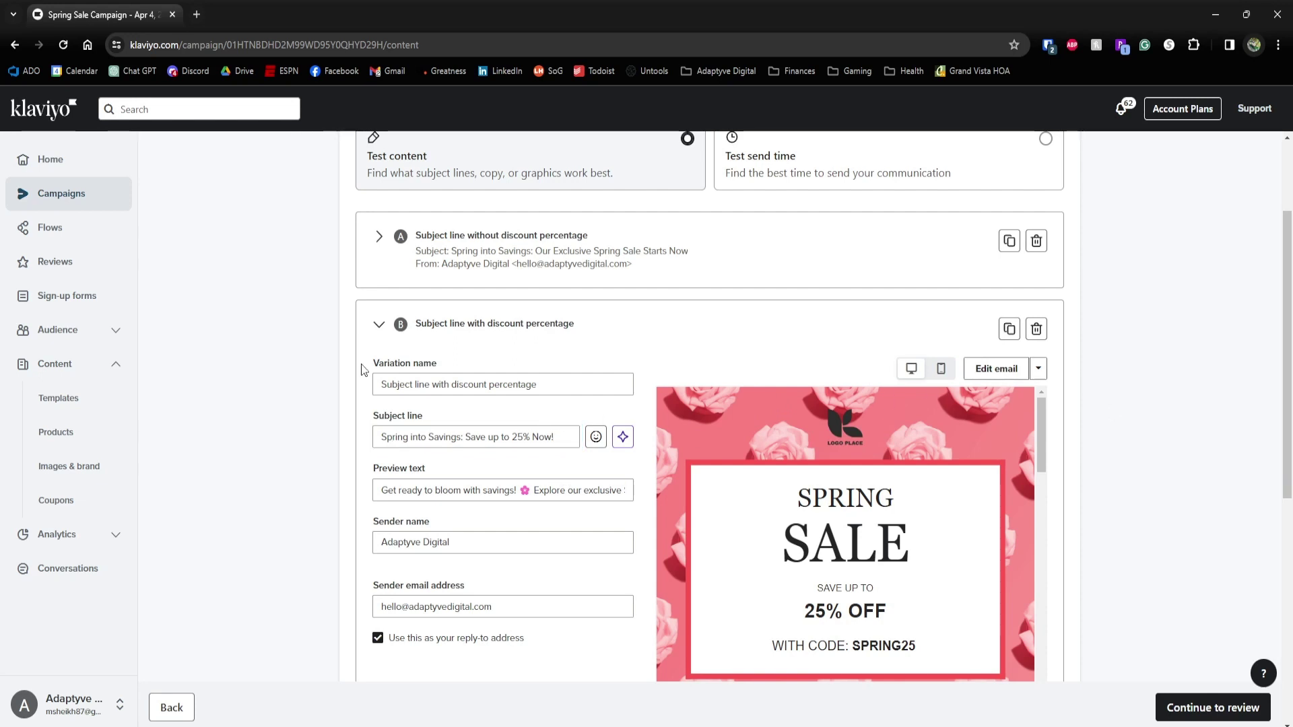
click(380, 324)
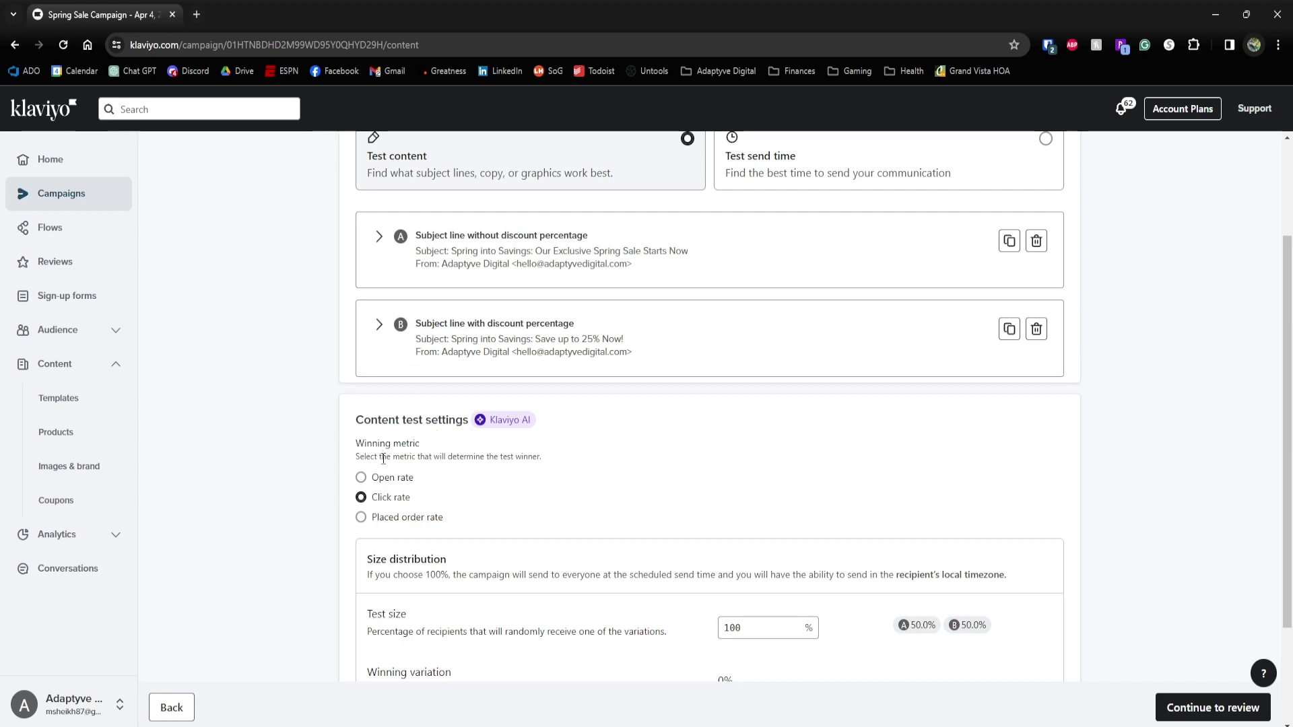
Set the content test's winning metric to Open rate and its test size to 50%.
click(414, 478)
scroll(790, 413, down, 1)
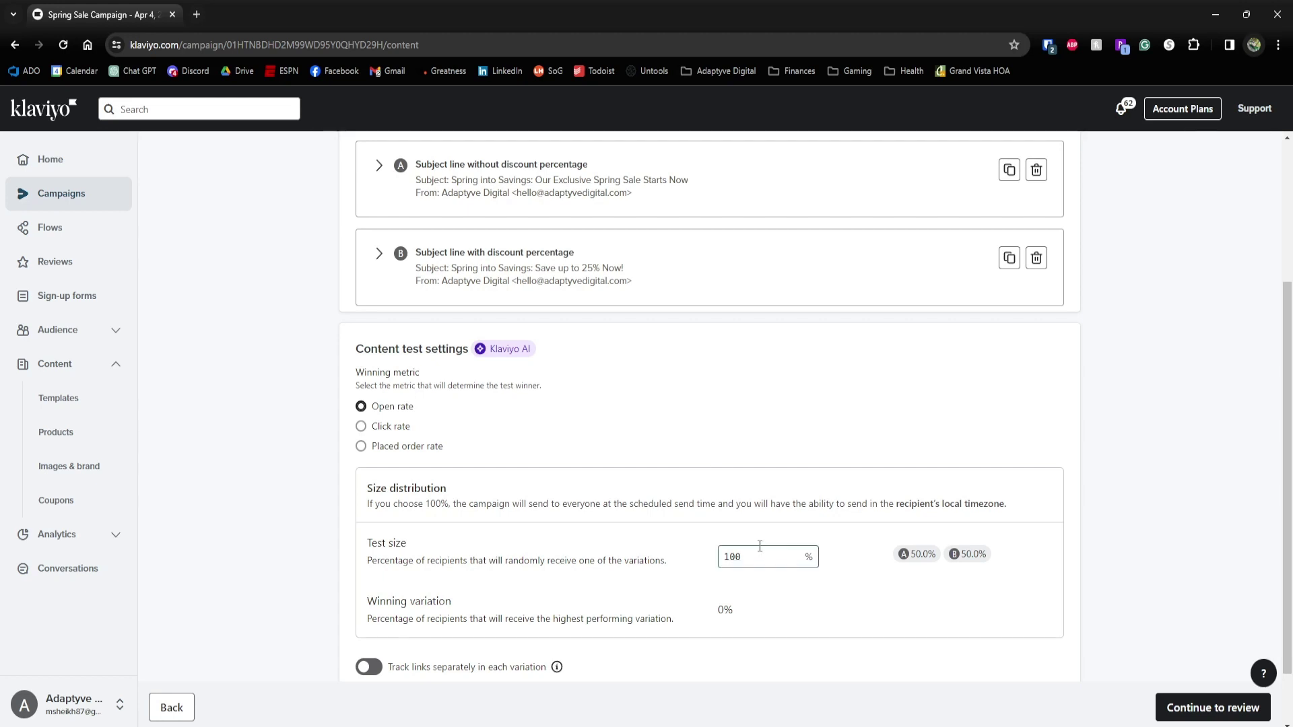
drag(761, 557, 692, 557)
text(50)
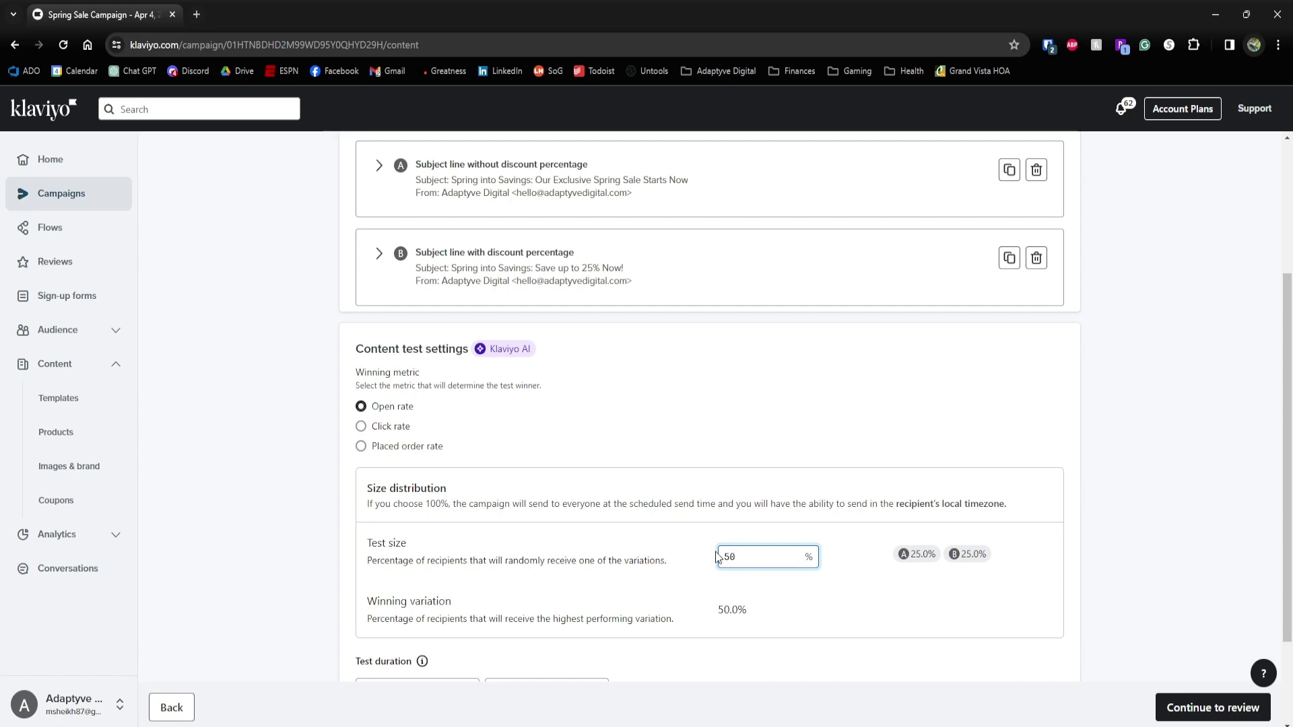
click(852, 564)
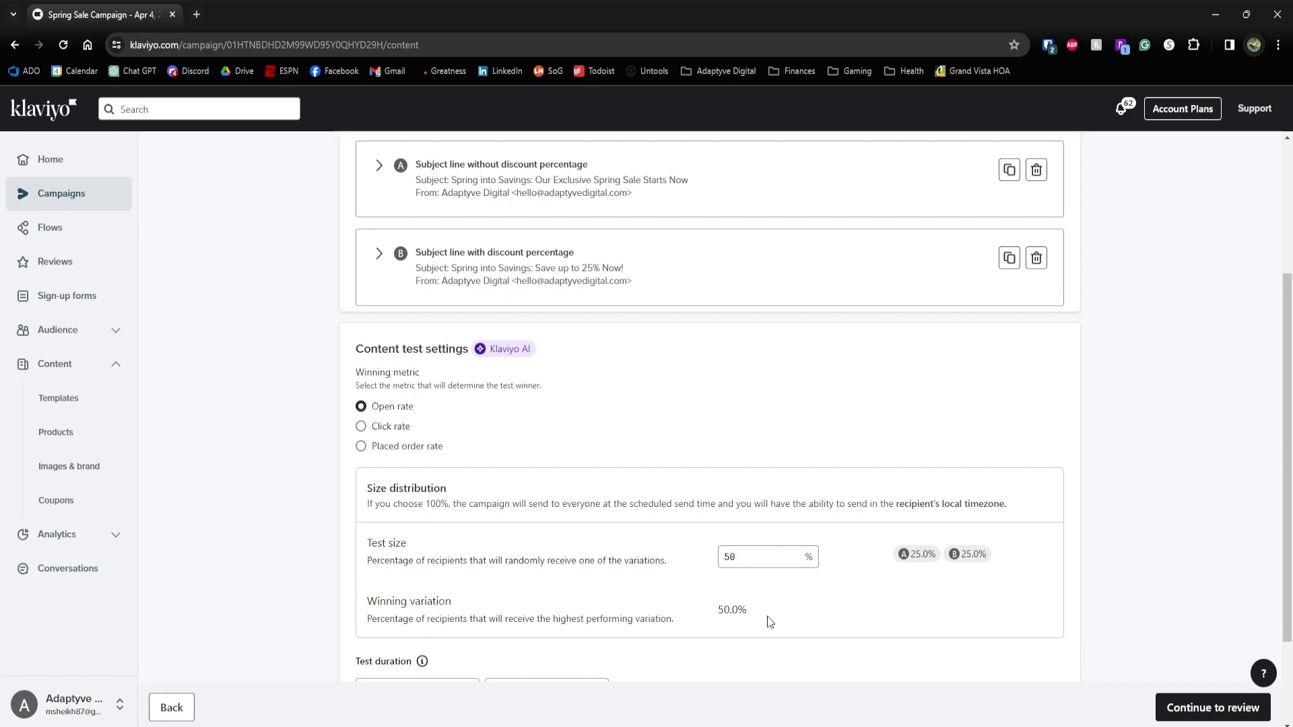
scroll(823, 621, up, 1)
scroll(821, 617, down, 1)
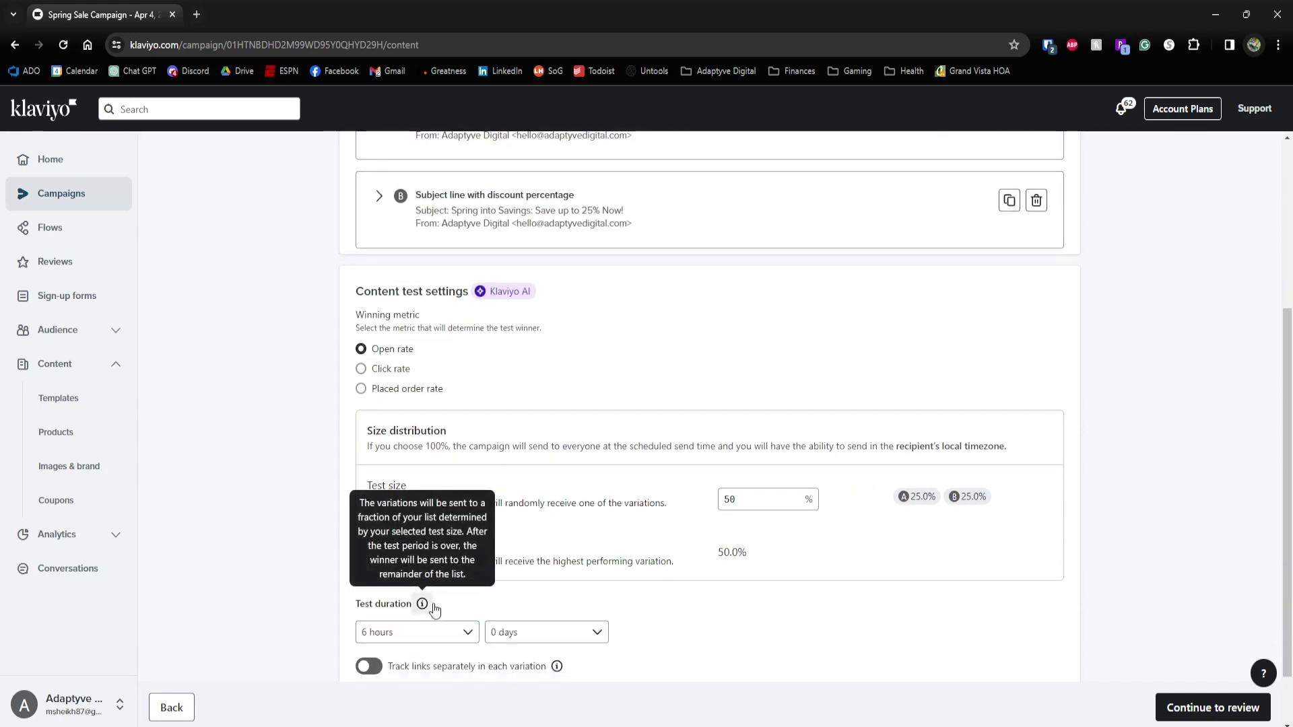
Switch the campaign's test type to Test send time and back to Test content.
scroll(893, 567, up, 3)
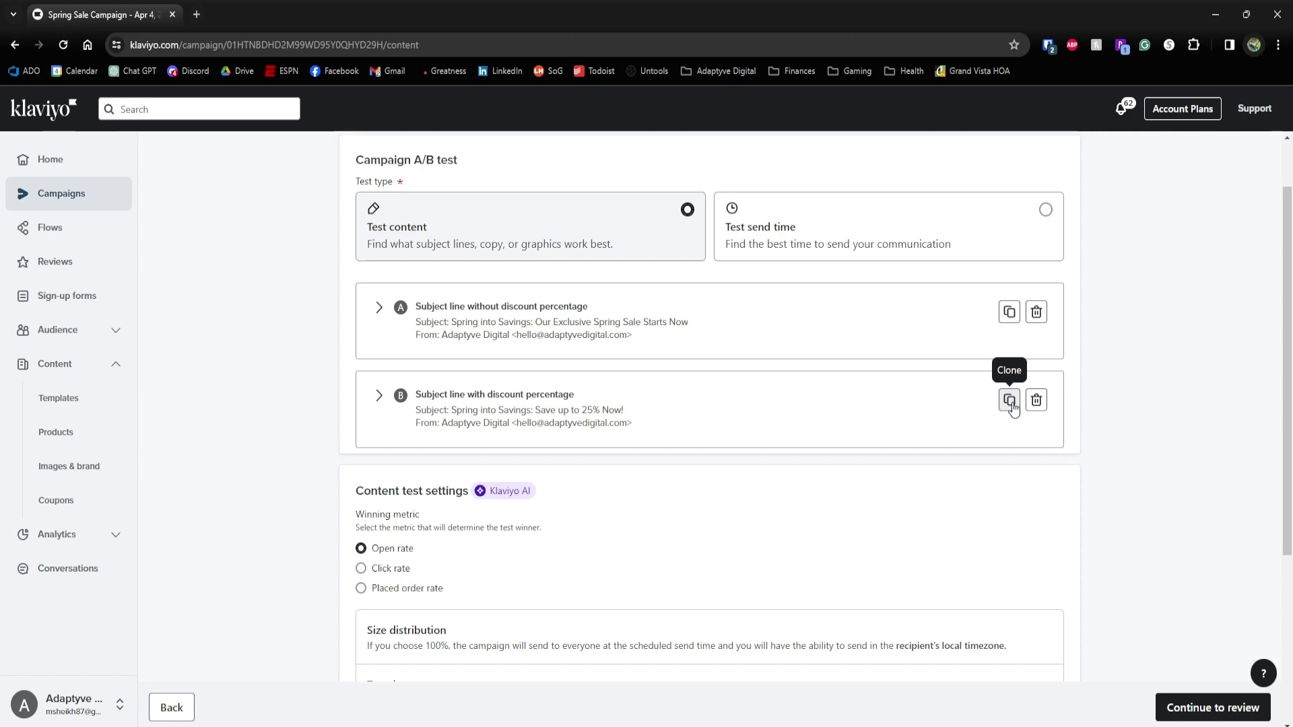
scroll(1014, 409, up, 1)
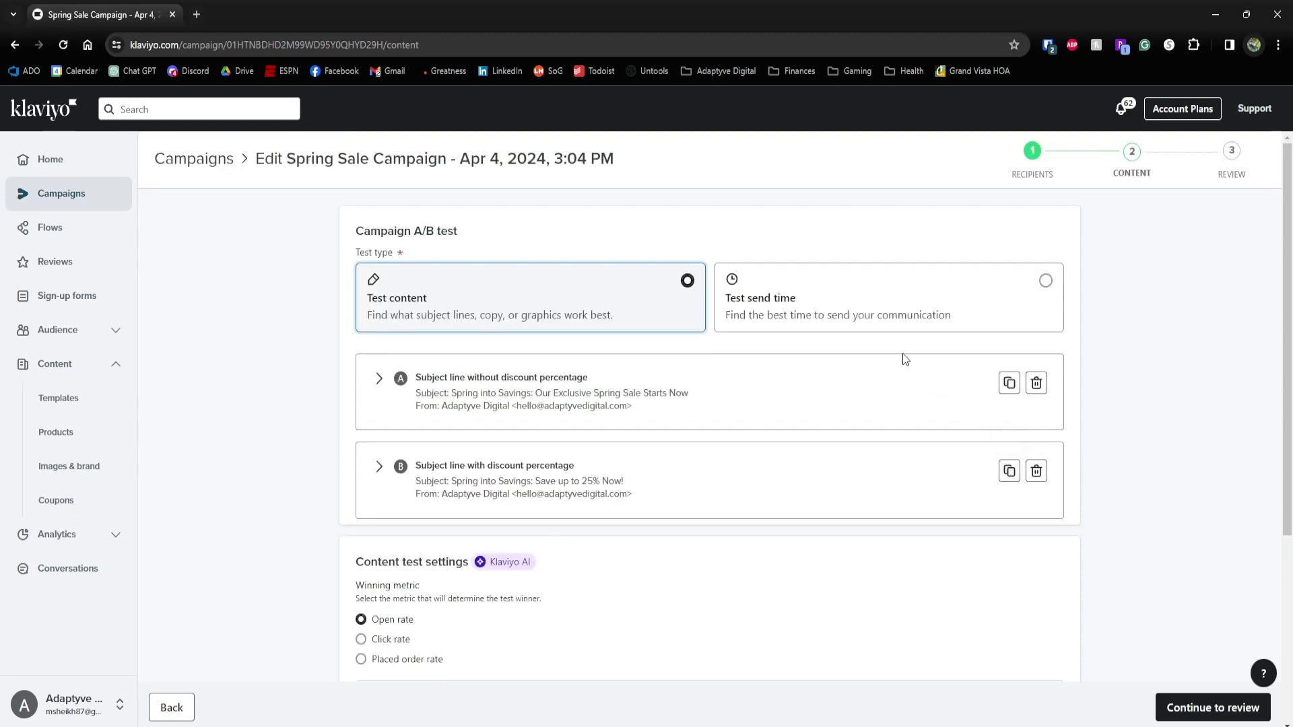
click(835, 307)
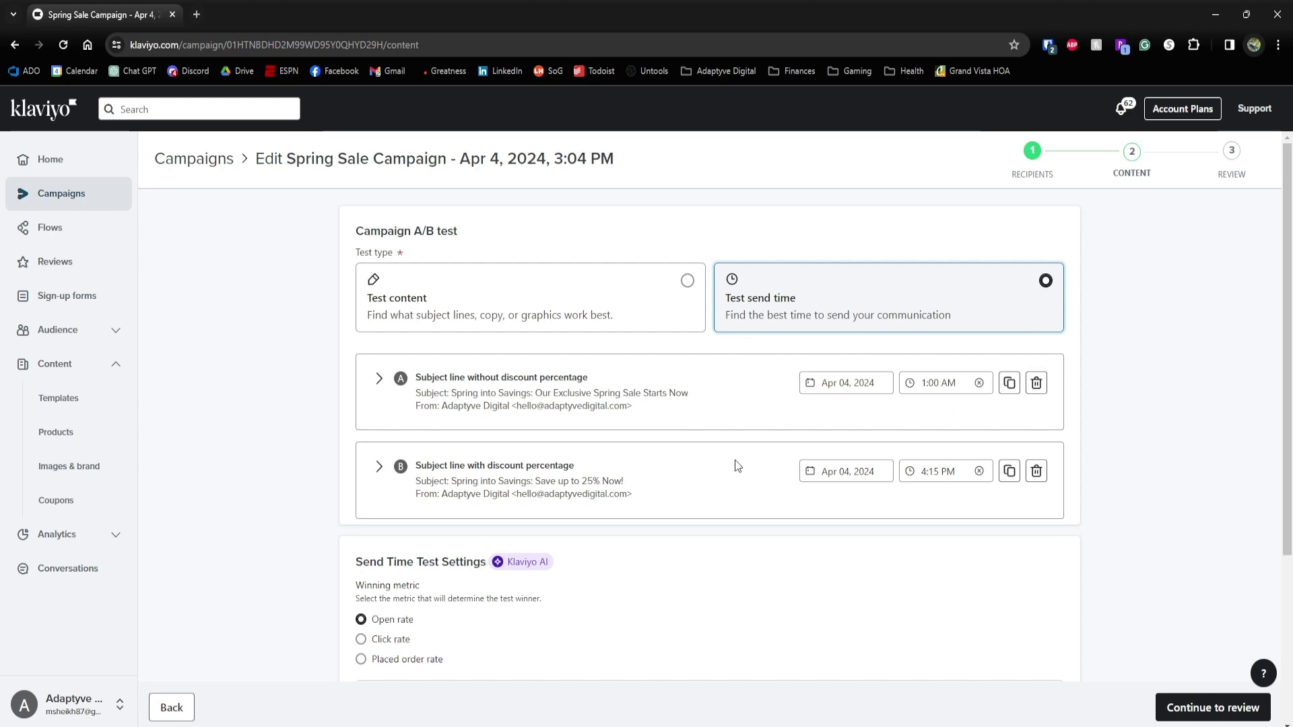
click(630, 325)
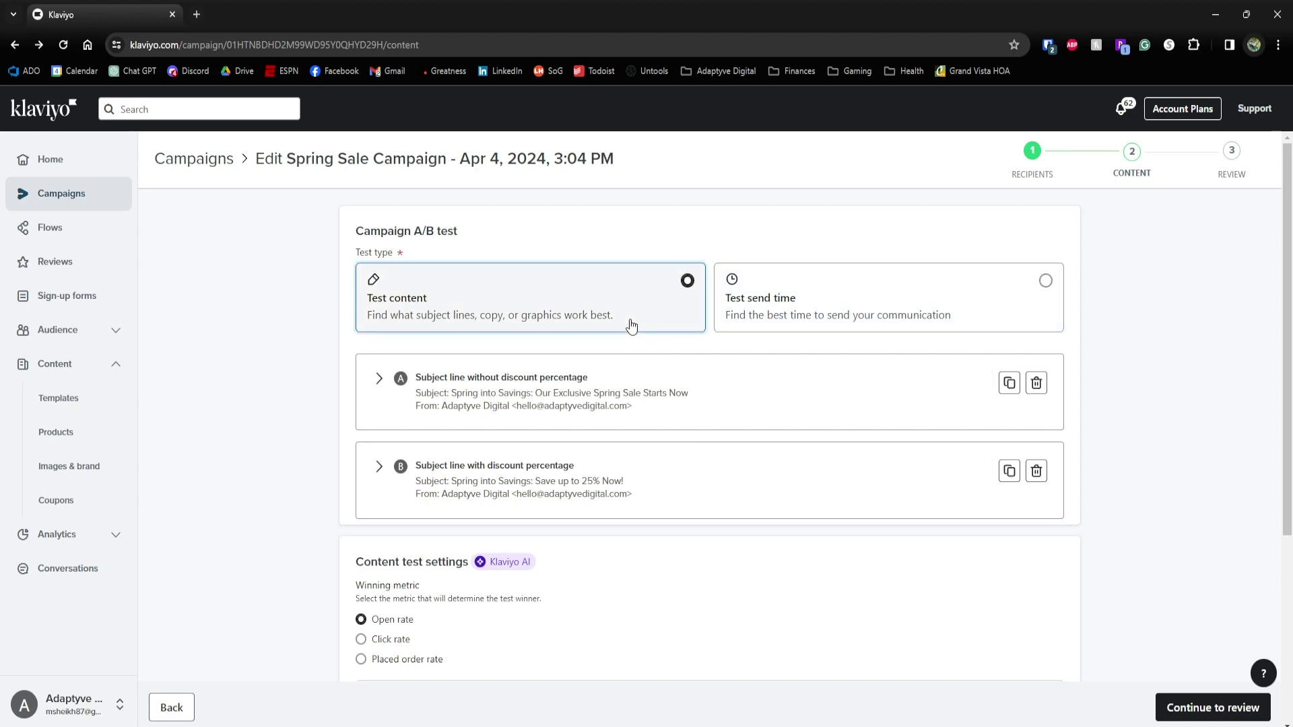
Continue the Spring Sale campaign to the review stage.
click(1207, 704)
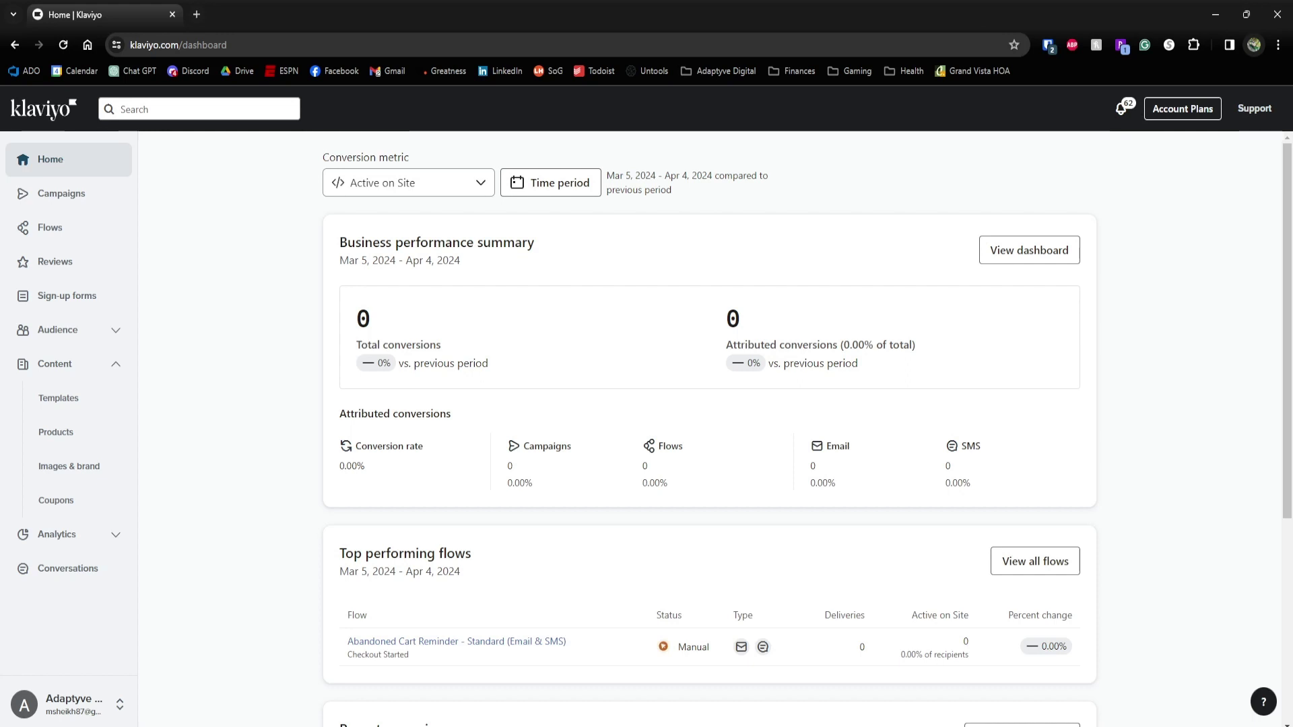
In the Abandoned Cart Reminder - Standard flow, create an A/B test for Abandoned Cart: Email 1.
click(50, 227)
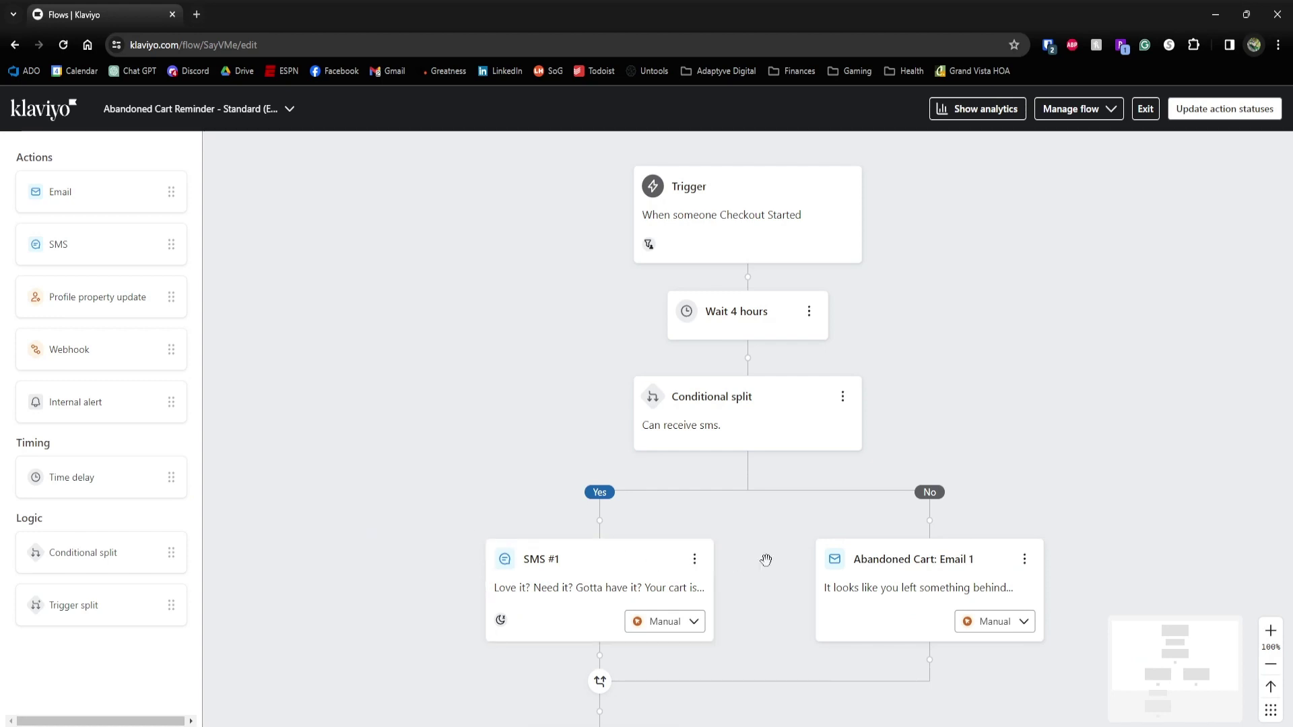
click(883, 579)
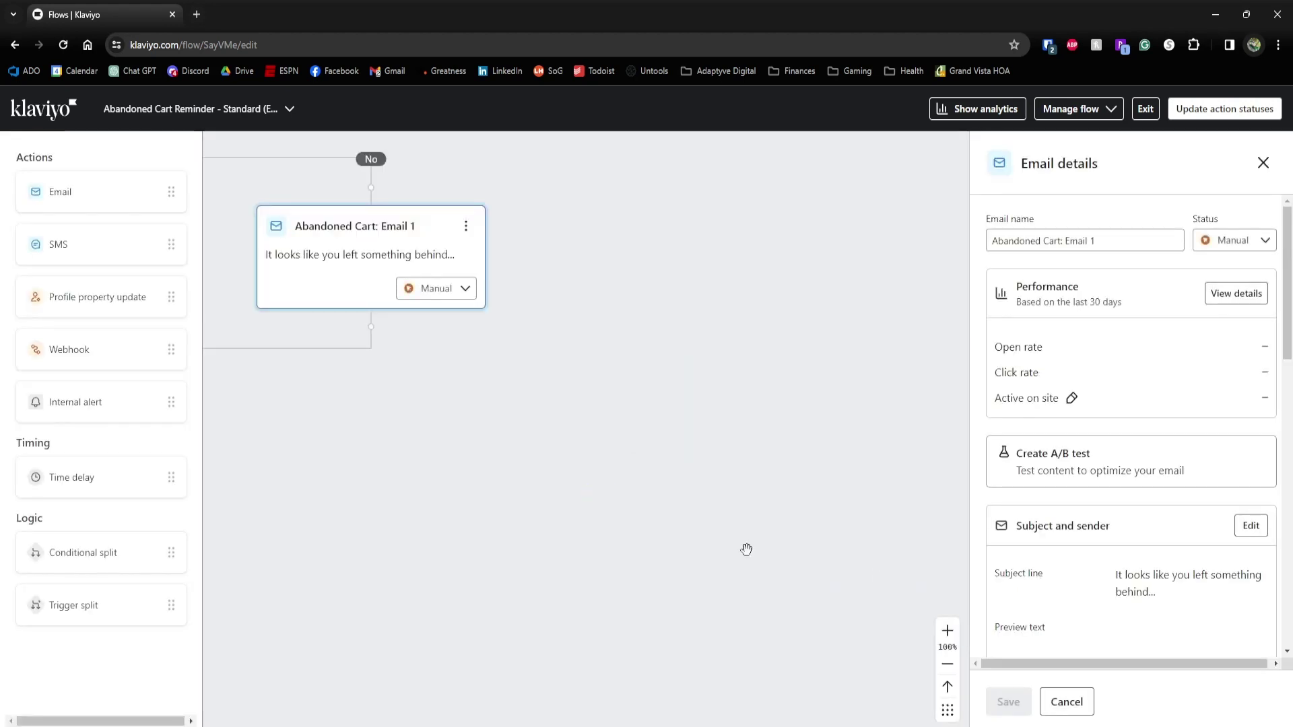
click(1215, 465)
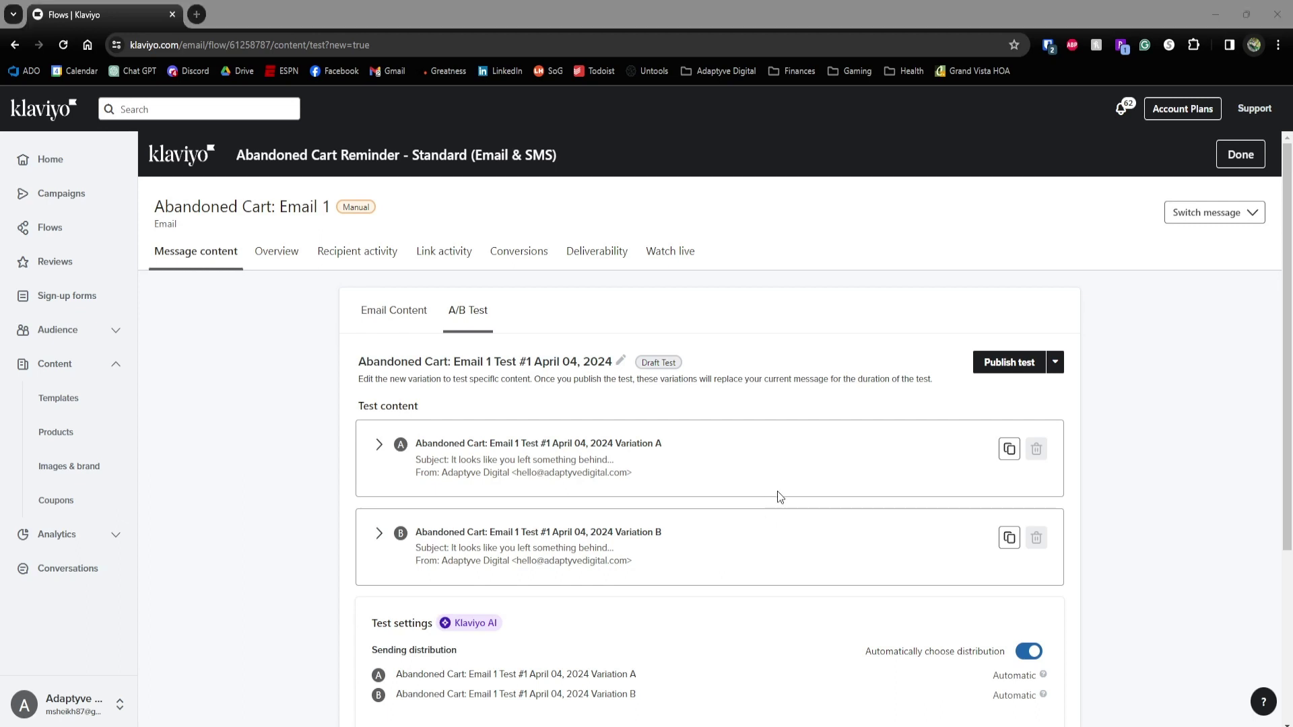
Name variation A of the flow email test "Subject without personalization" and collapse it.
click(378, 445)
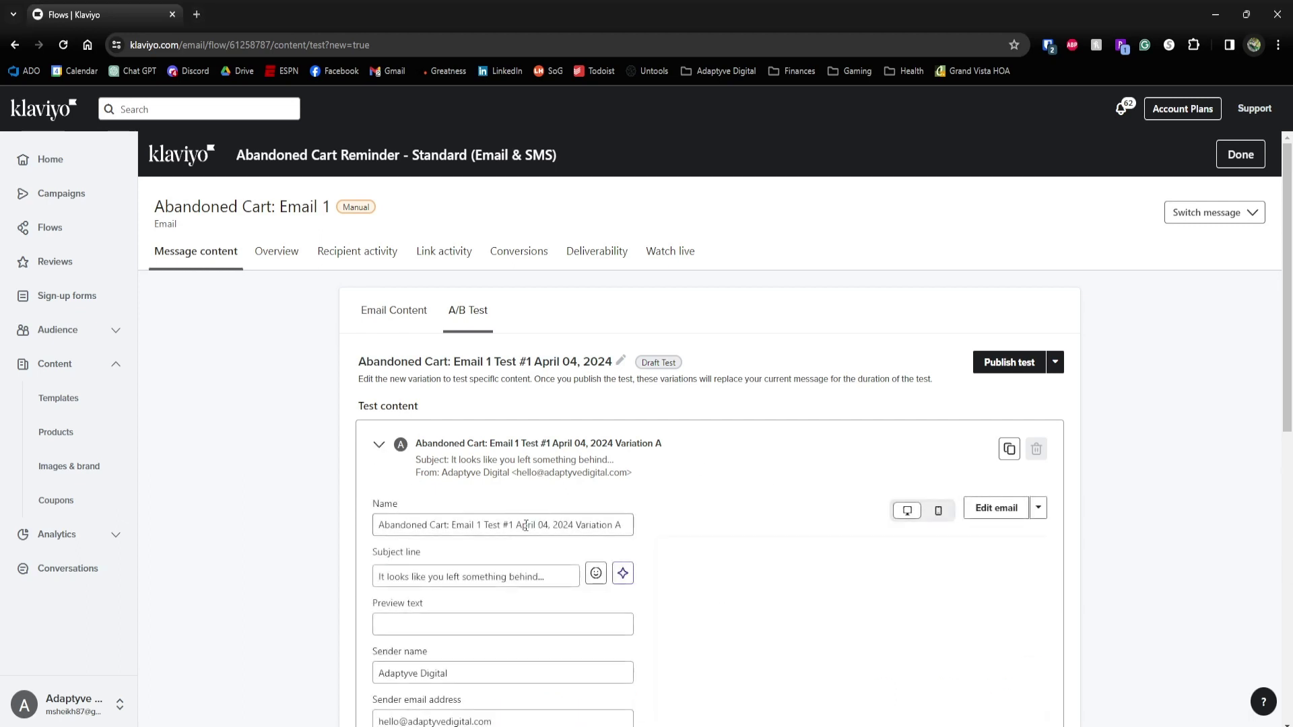
click(627, 526)
key(ctrl+a)
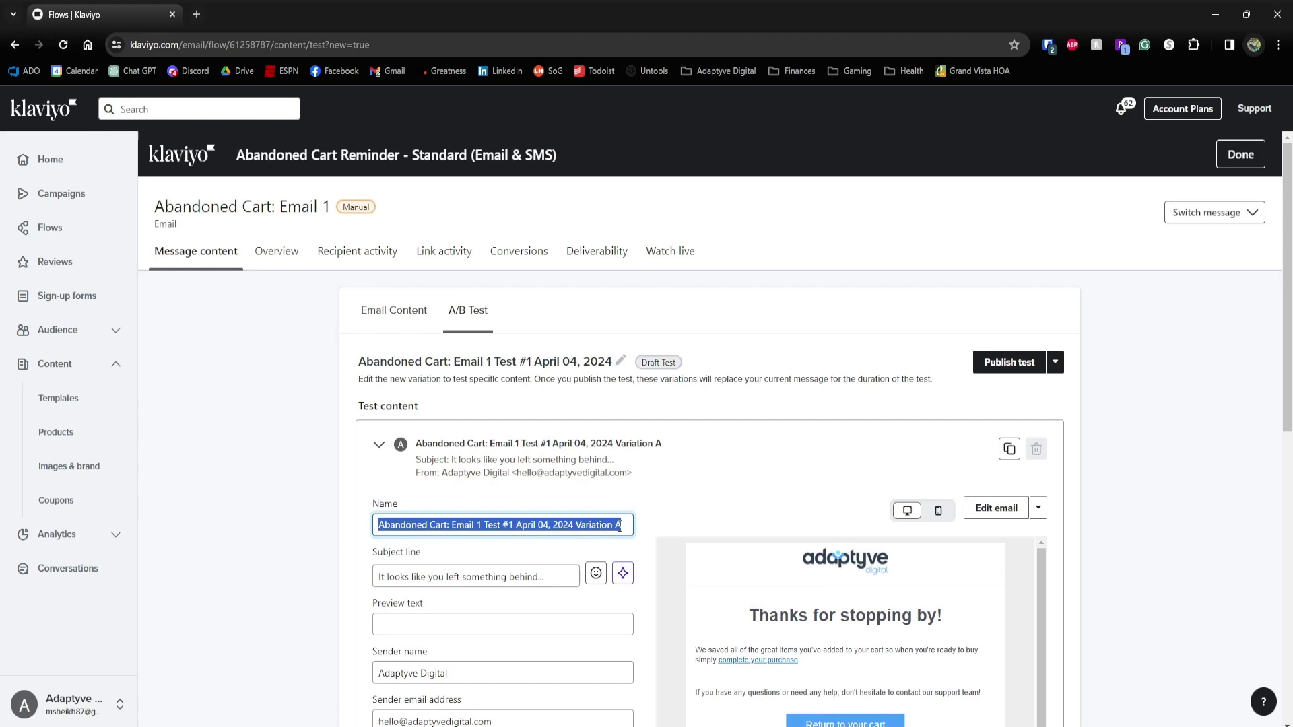
text(Subject )
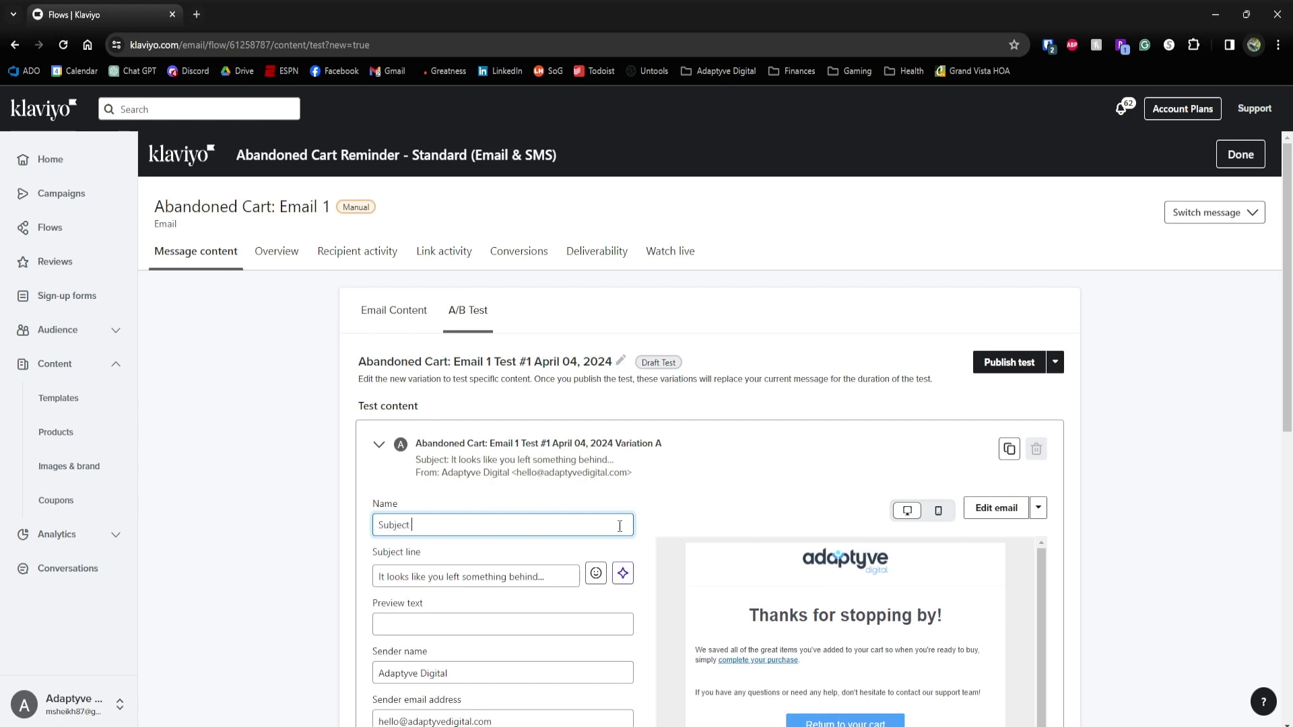
text(without personal)
text(ization)
click(378, 445)
Expand variation B of the flow email test and name it "Subject with personalization".
click(379, 536)
click(423, 610)
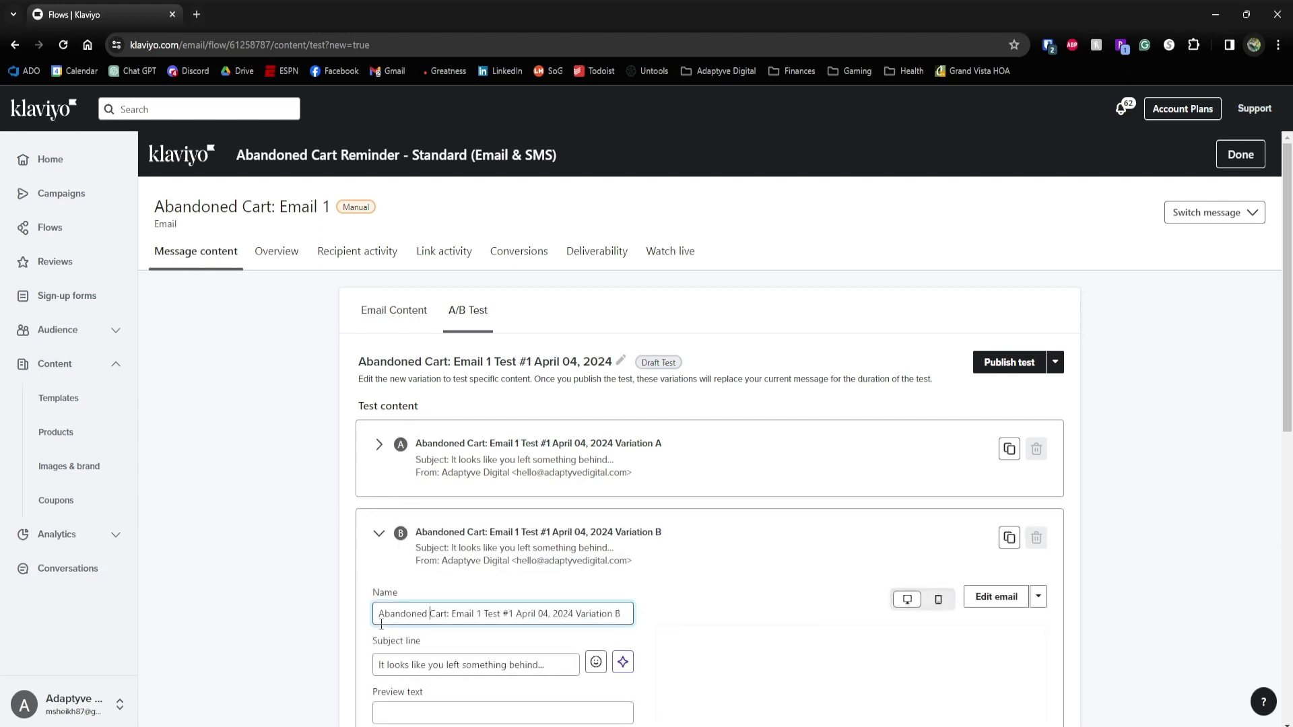
key(ctrl+a)
text(Subject with personalization)
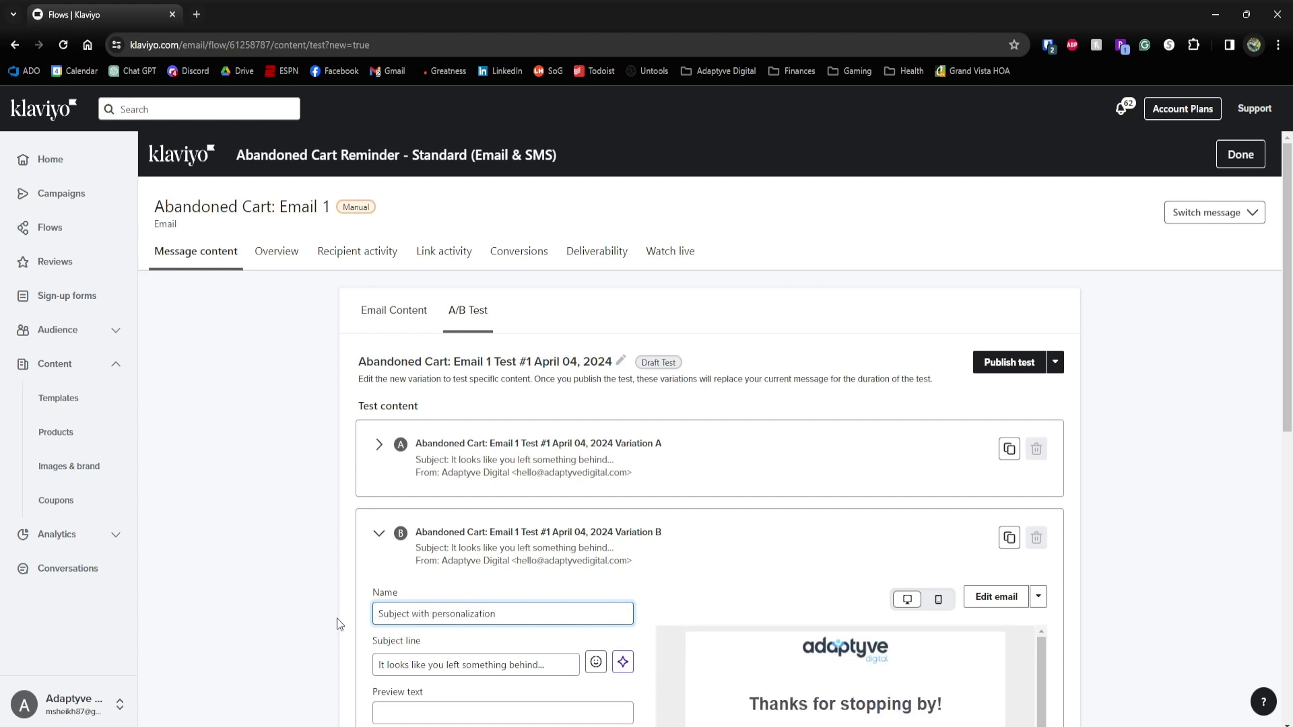
click(673, 579)
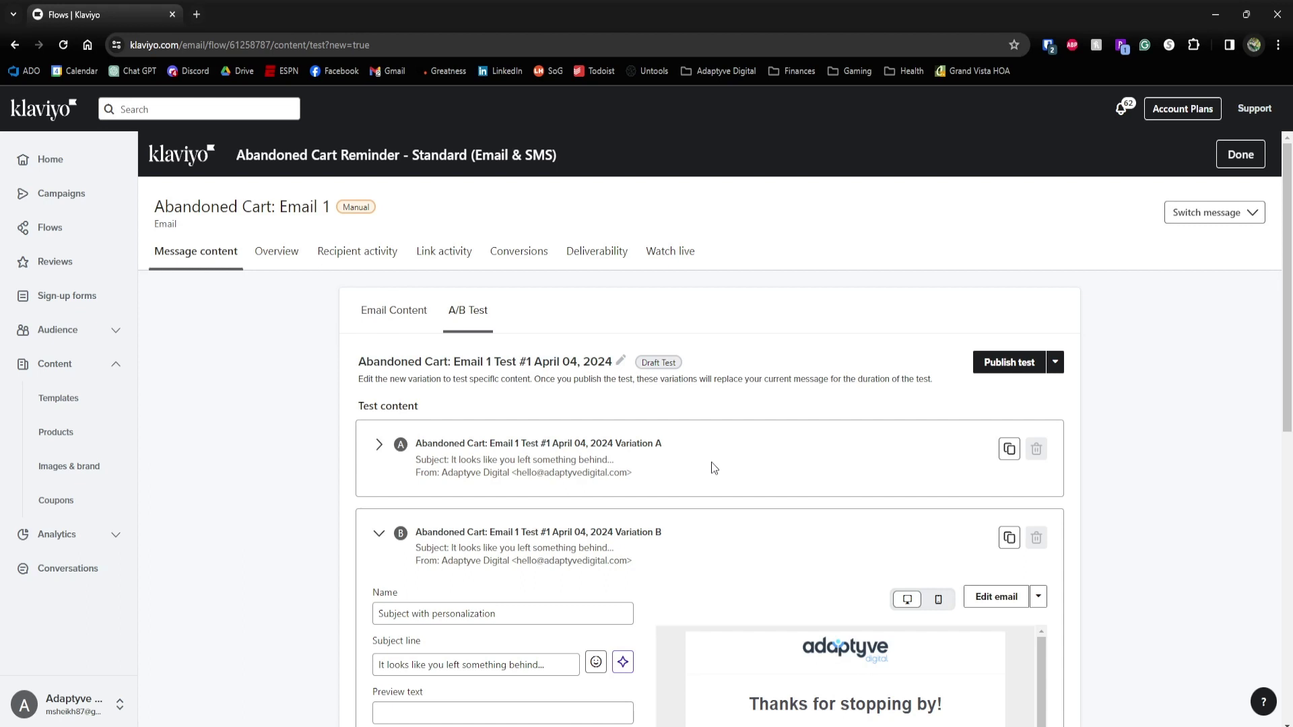
Replace variation B's subject line with "Hey {{ first_name }}, you left something behind...".
scroll(712, 463, down, 2)
scroll(712, 462, down, 1)
drag(559, 525, 342, 529)
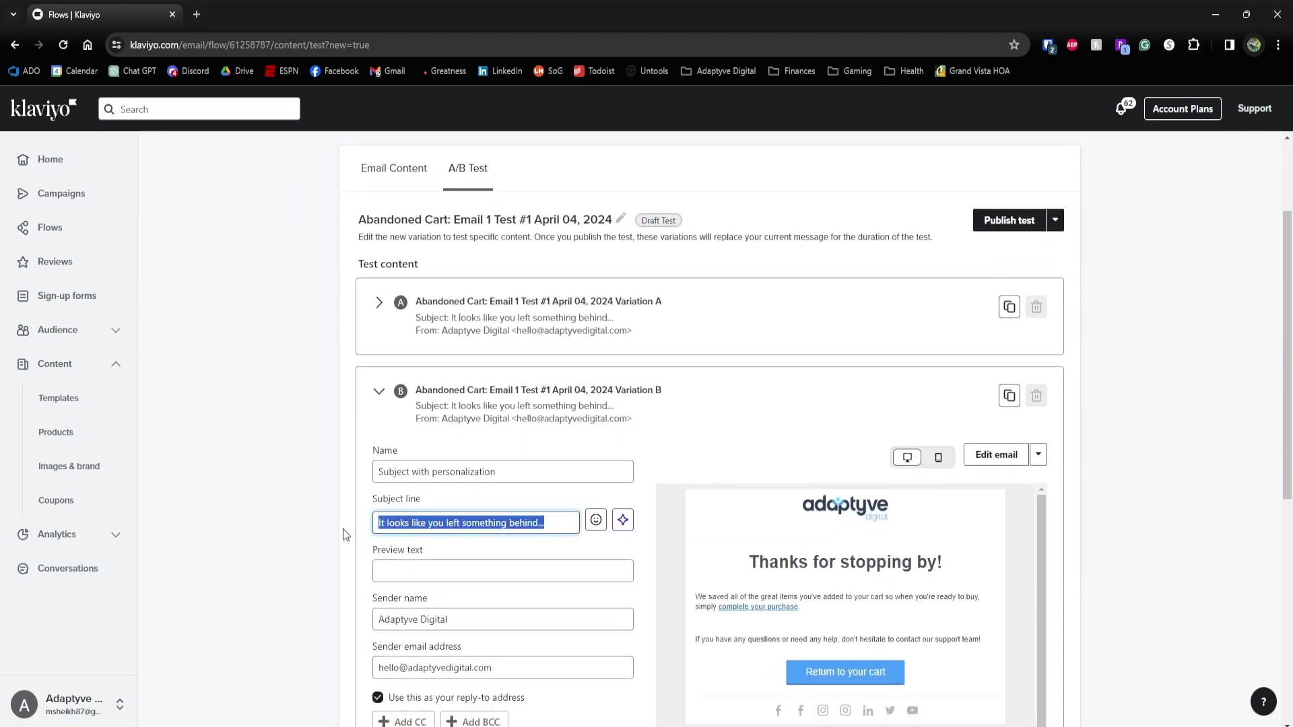
text(Hey)
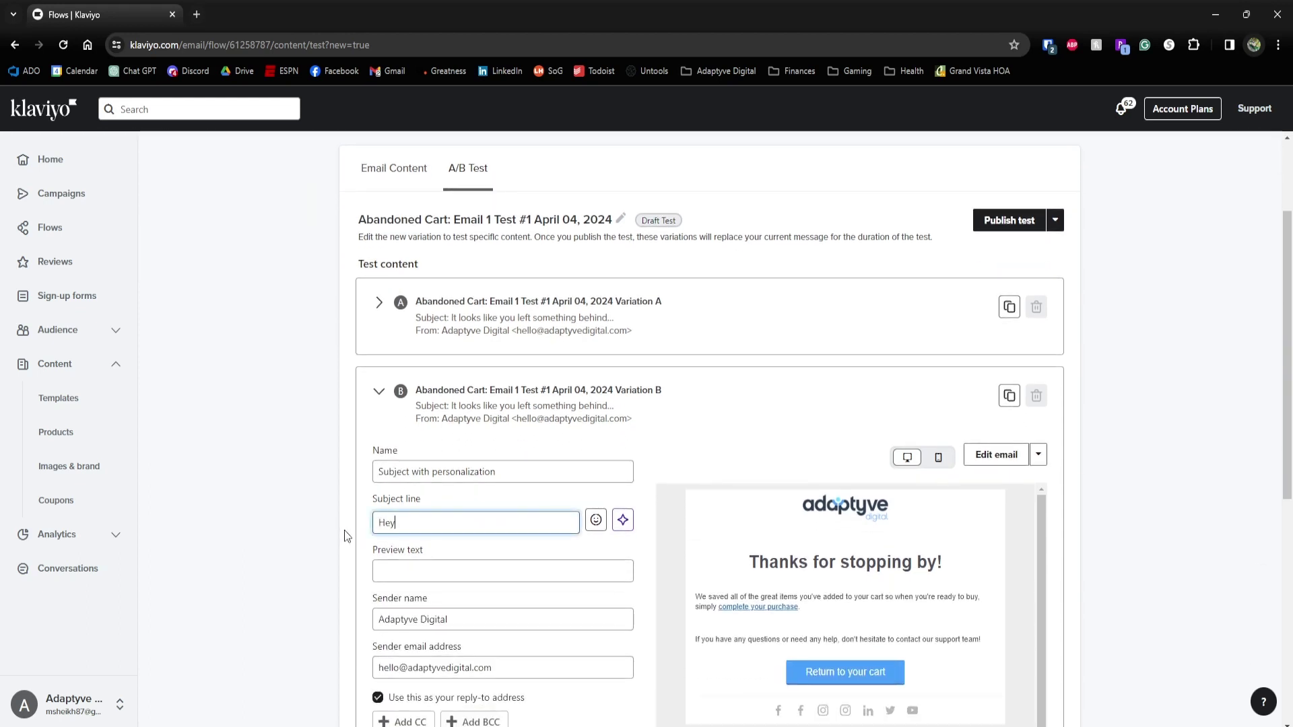
text( {{ first_name }})
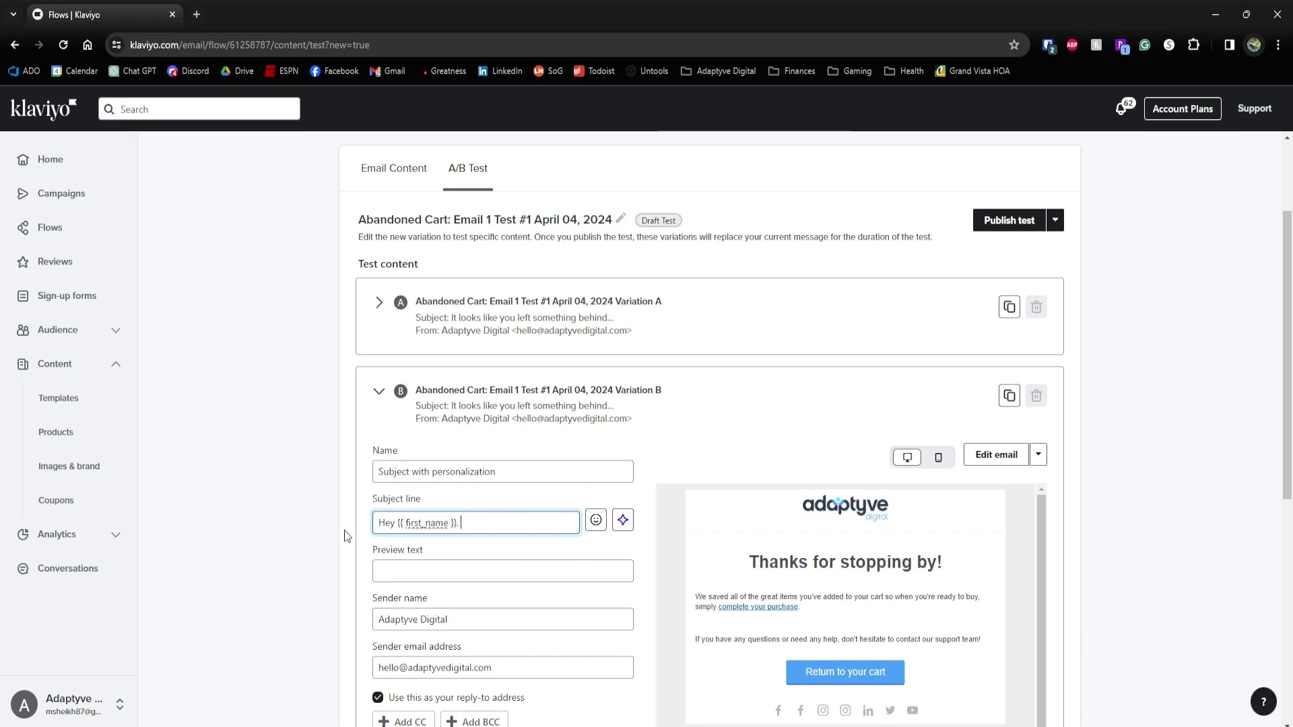
text(, you left something behind...)
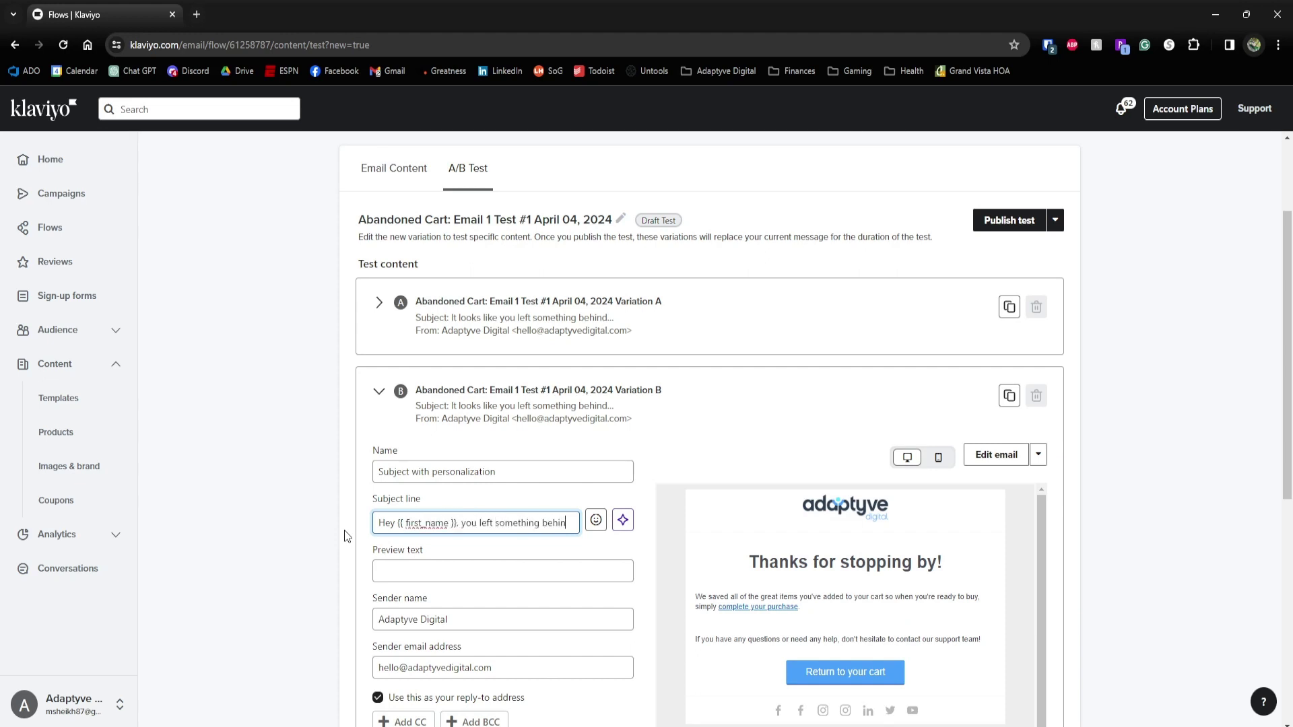
Insert "it looks like" before "you left something behind..." in variation B's subject line and collapse the variation.
key(ctrl+Left)
key(ctrl+Left)
key(ctrl+Left)
key(ctrl+Left)
text(it looks like)
key(End)
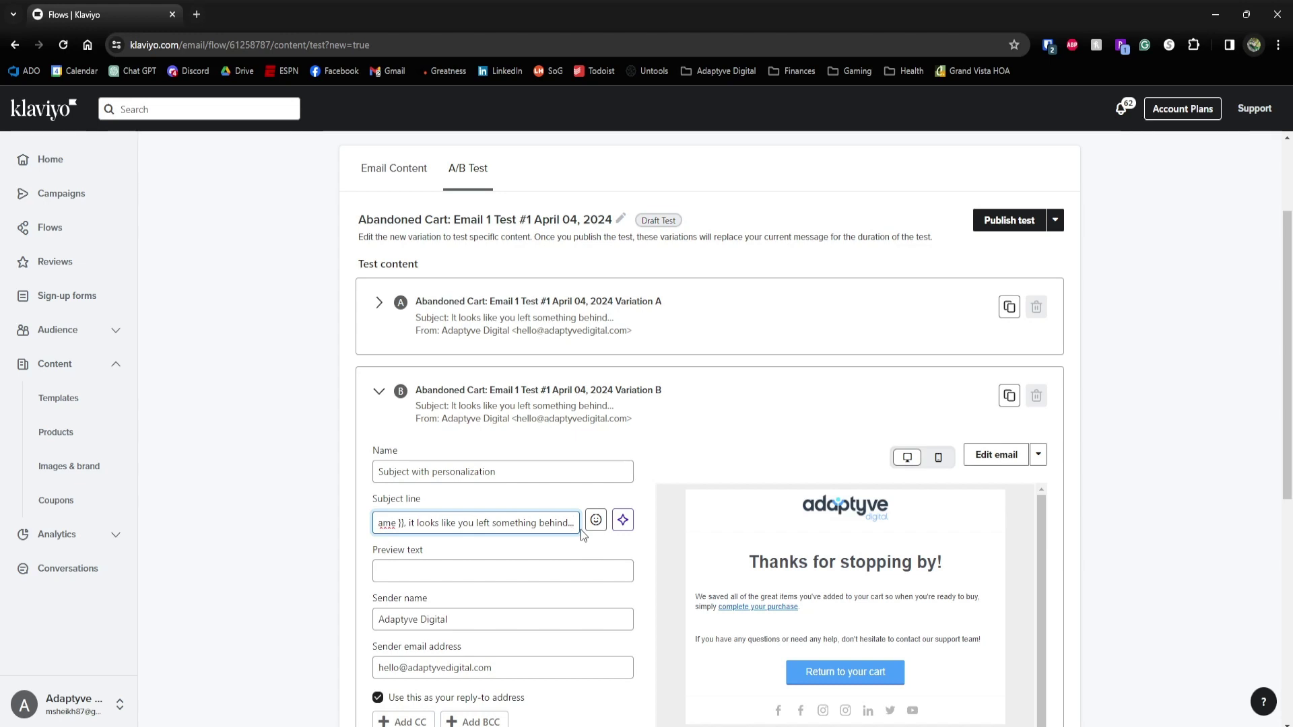
click(581, 530)
scroll(583, 511, down, 1)
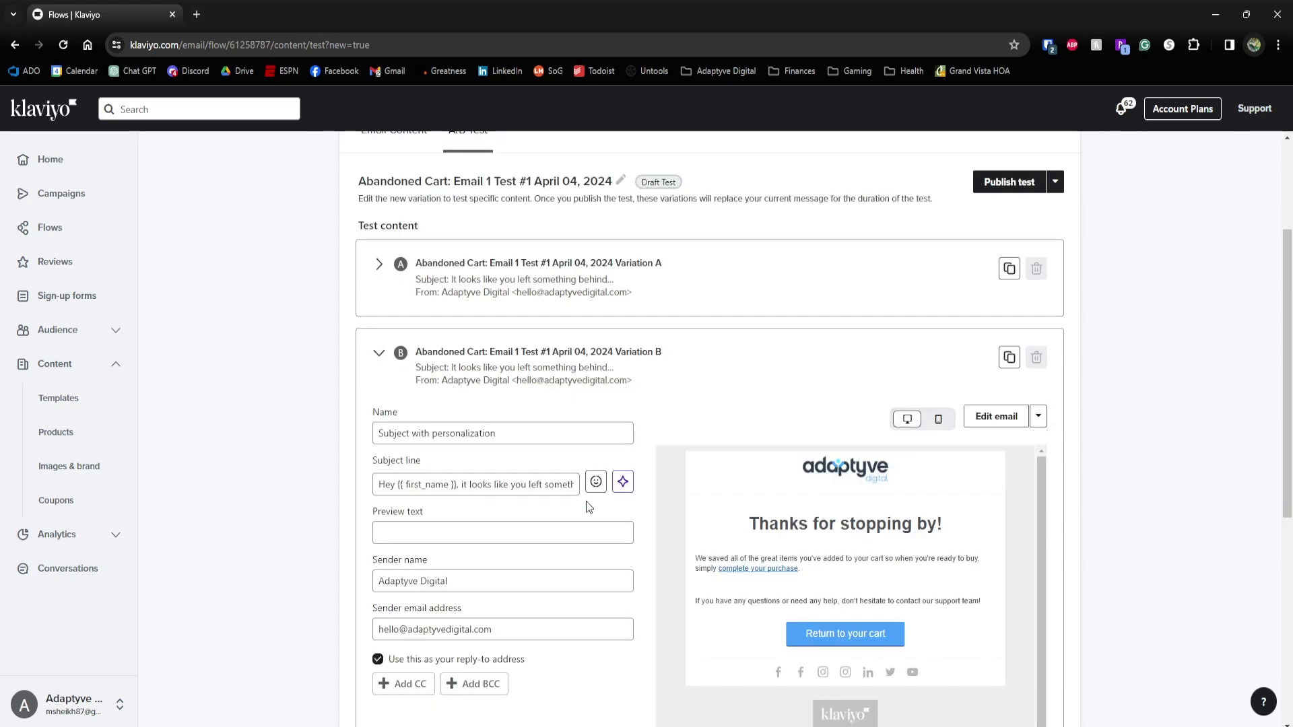
click(380, 353)
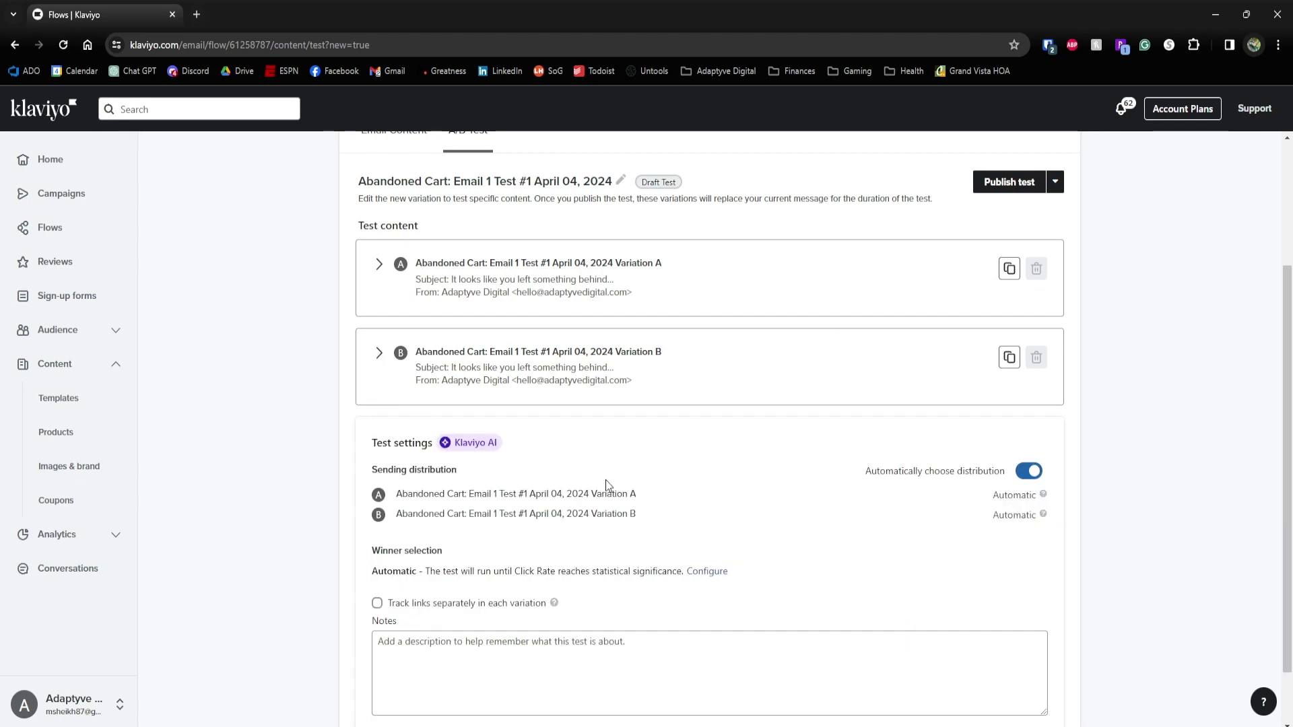
Turn the automatic sending distribution off and back on in the test settings.
click(1026, 476)
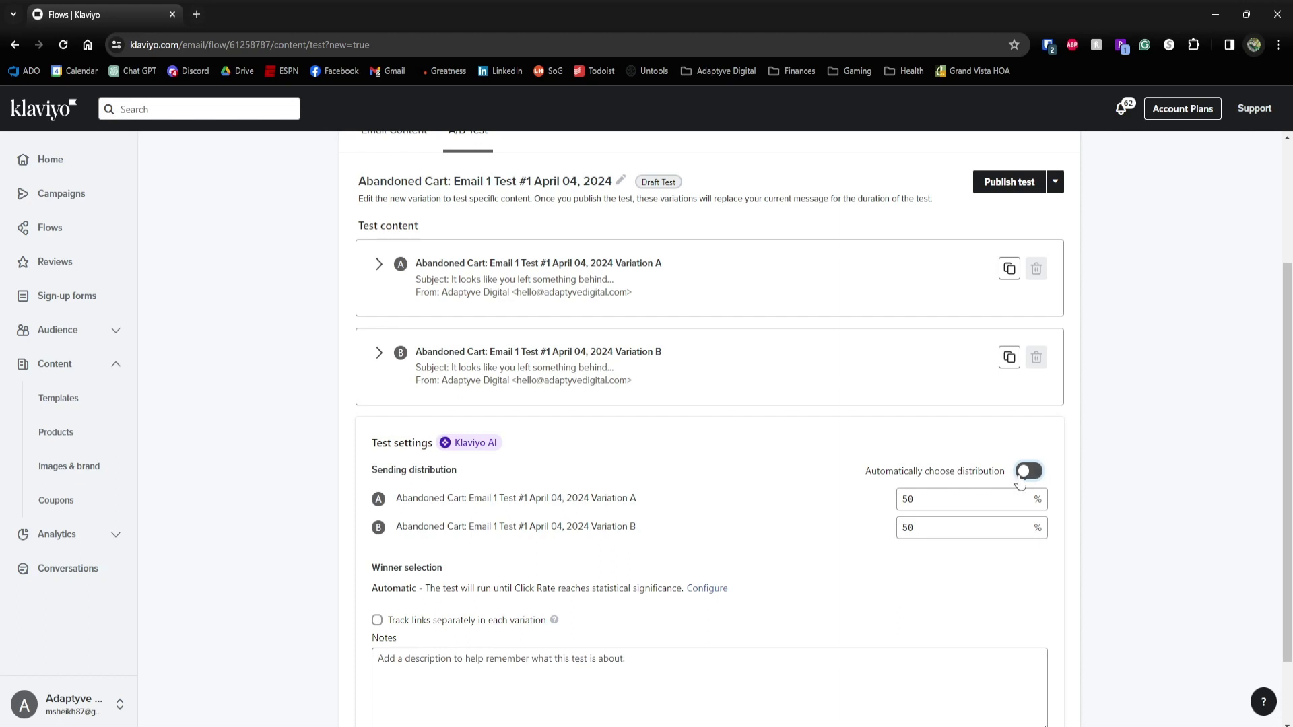
click(1020, 475)
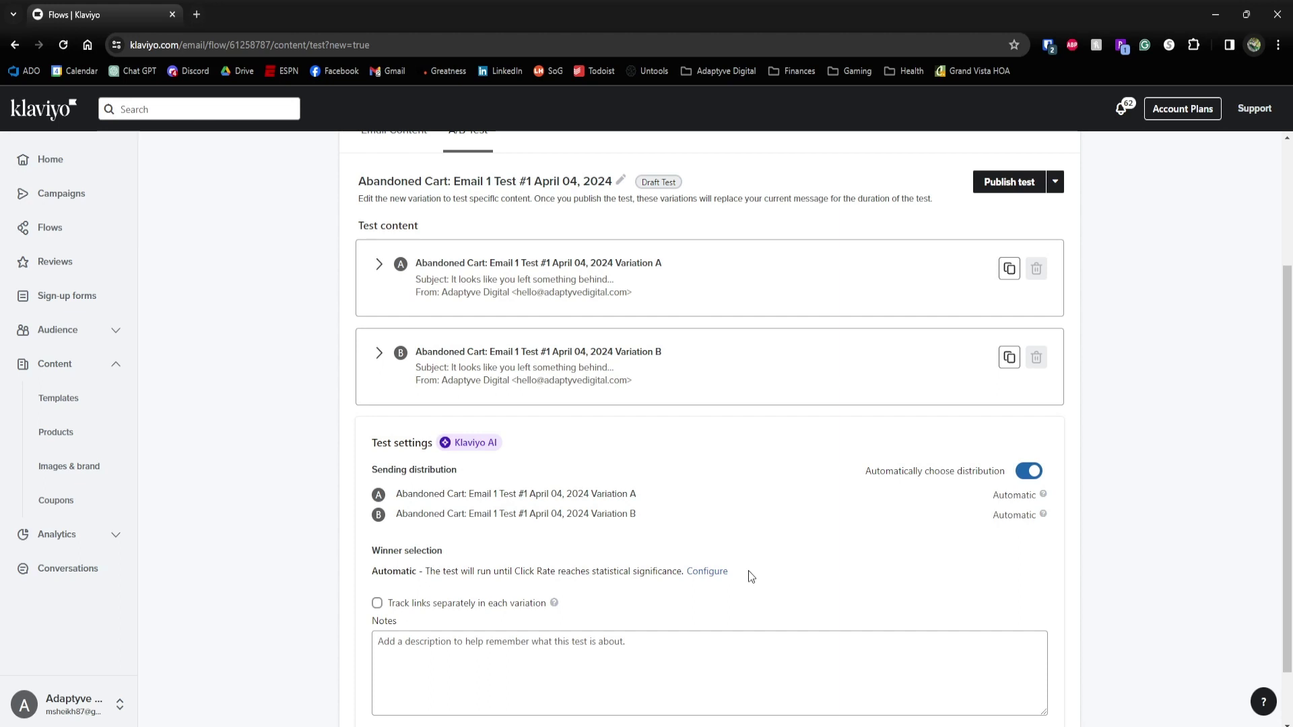
Configure winner selection with Click rate as the winning metric and the test ending by statistical significance, and save the settings.
click(710, 578)
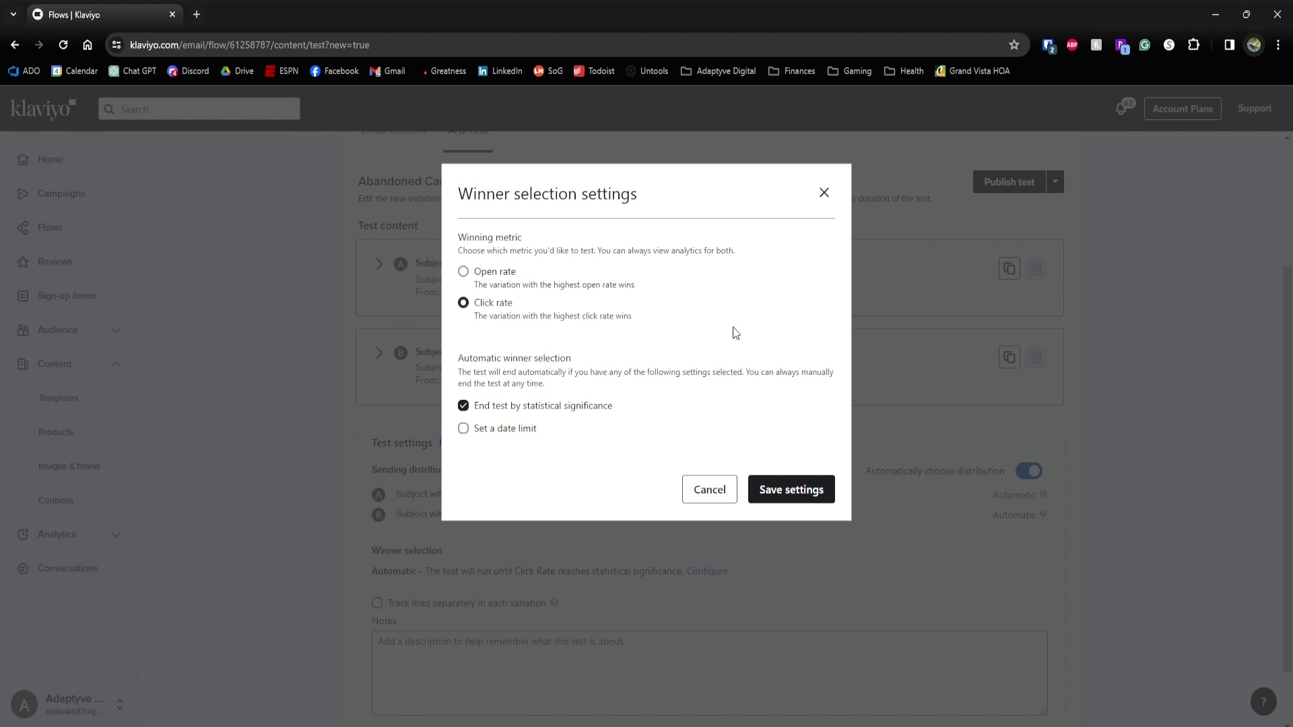
click(801, 498)
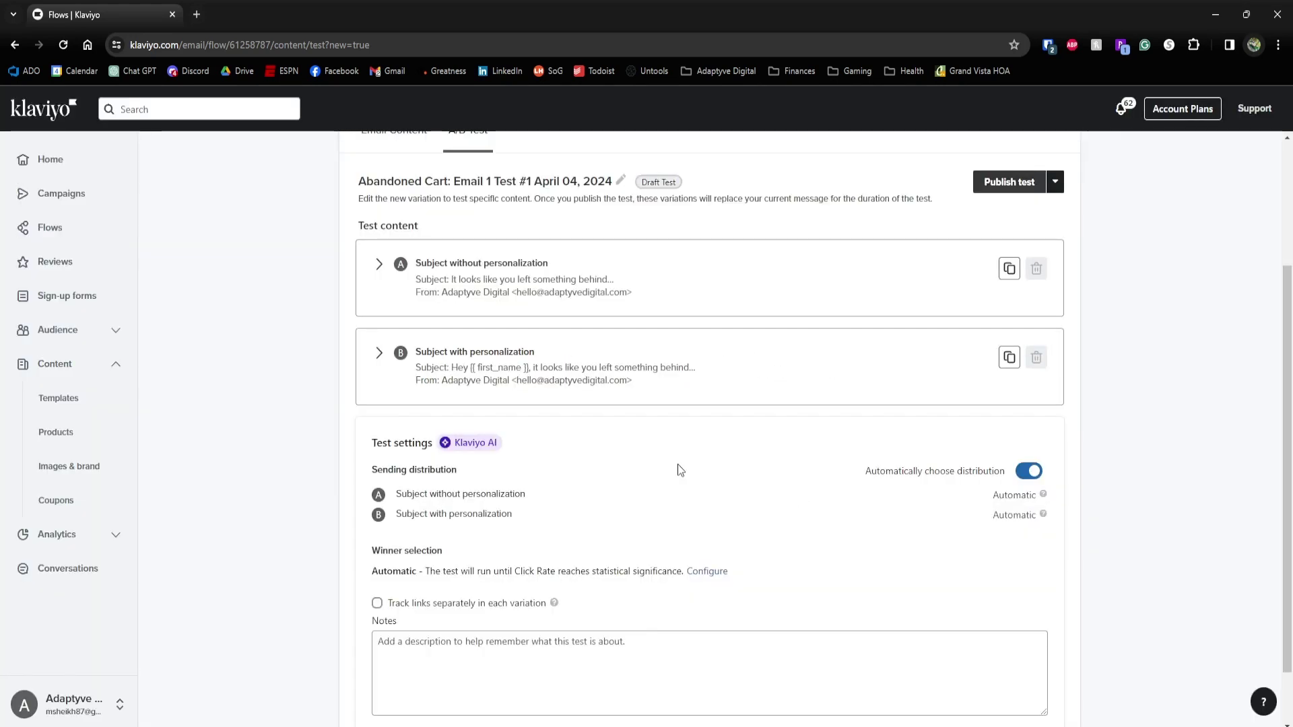